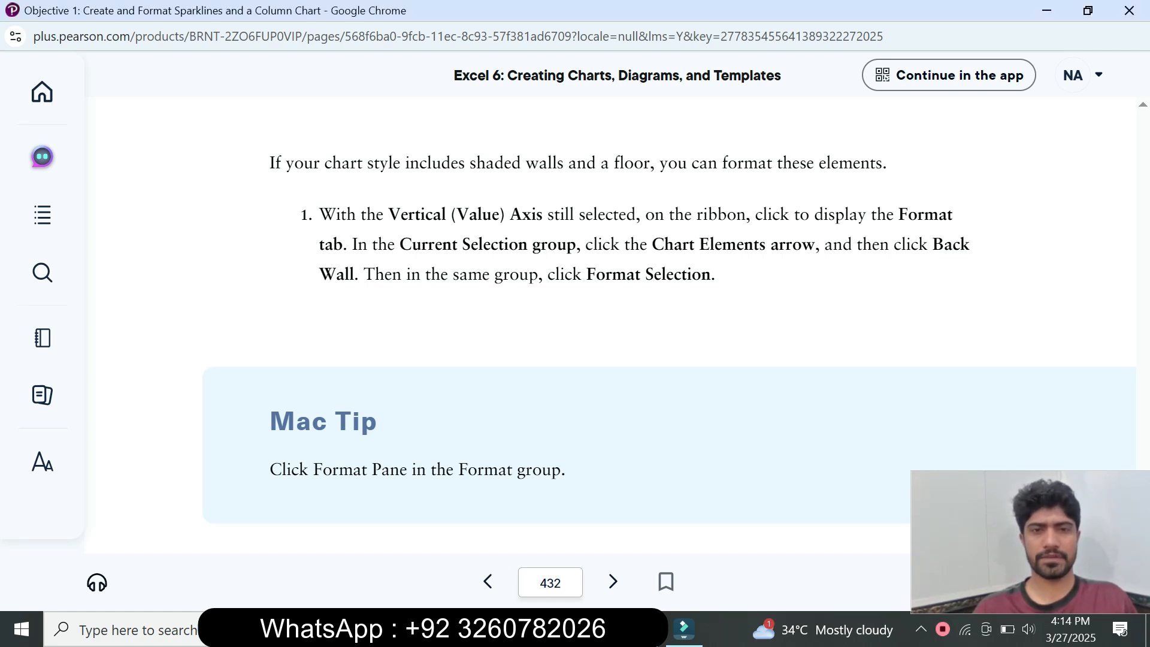
Step: Check the textbook's instruction for selecting the chart's back wall against the attendance chart in Excel
{"action": "key", "text": "alt+Tab"}
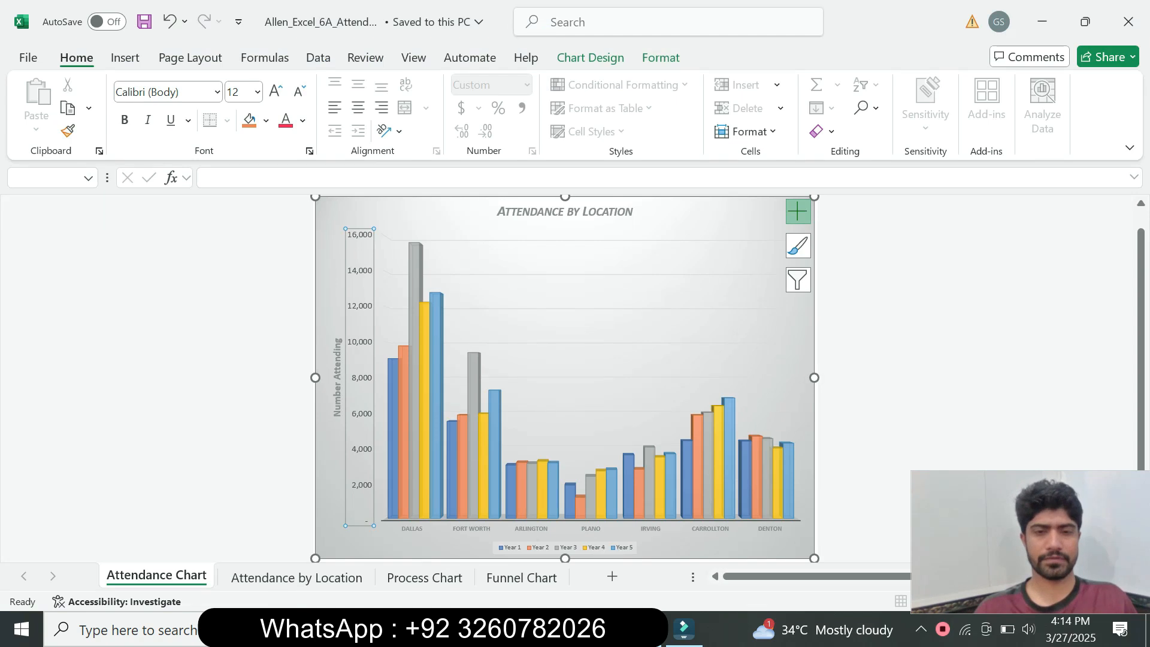
{"action": "left_click", "coordinate": [596, 629]}
{"action": "left_click", "coordinate": [695, 552]}
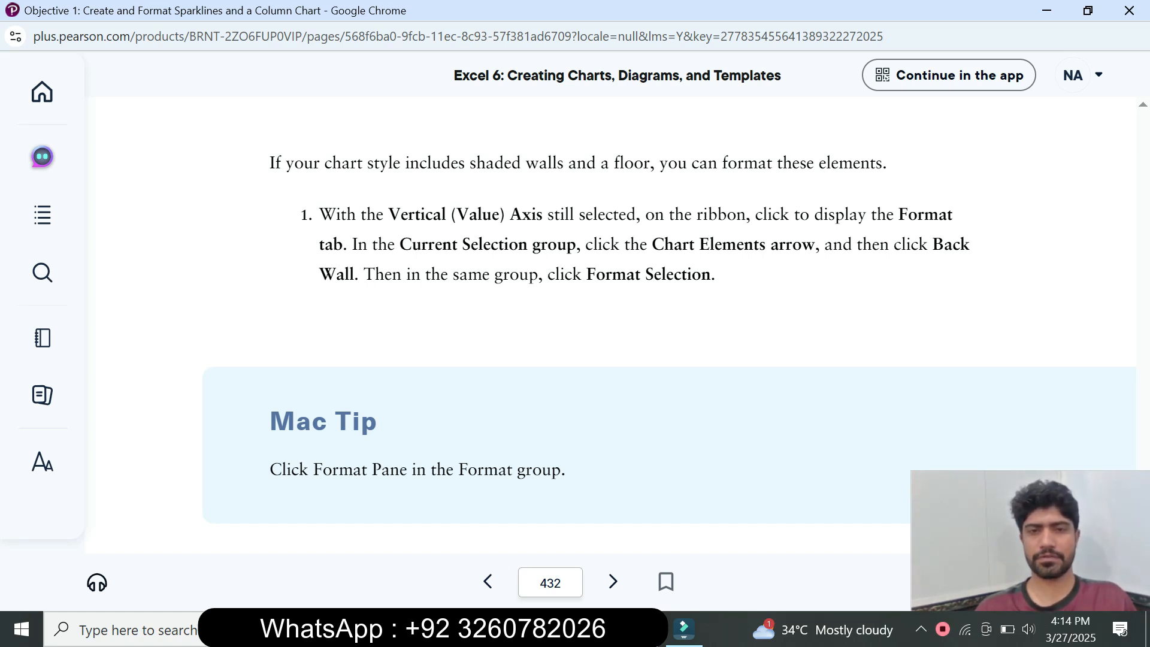
{"action": "key", "text": "alt+Tab"}
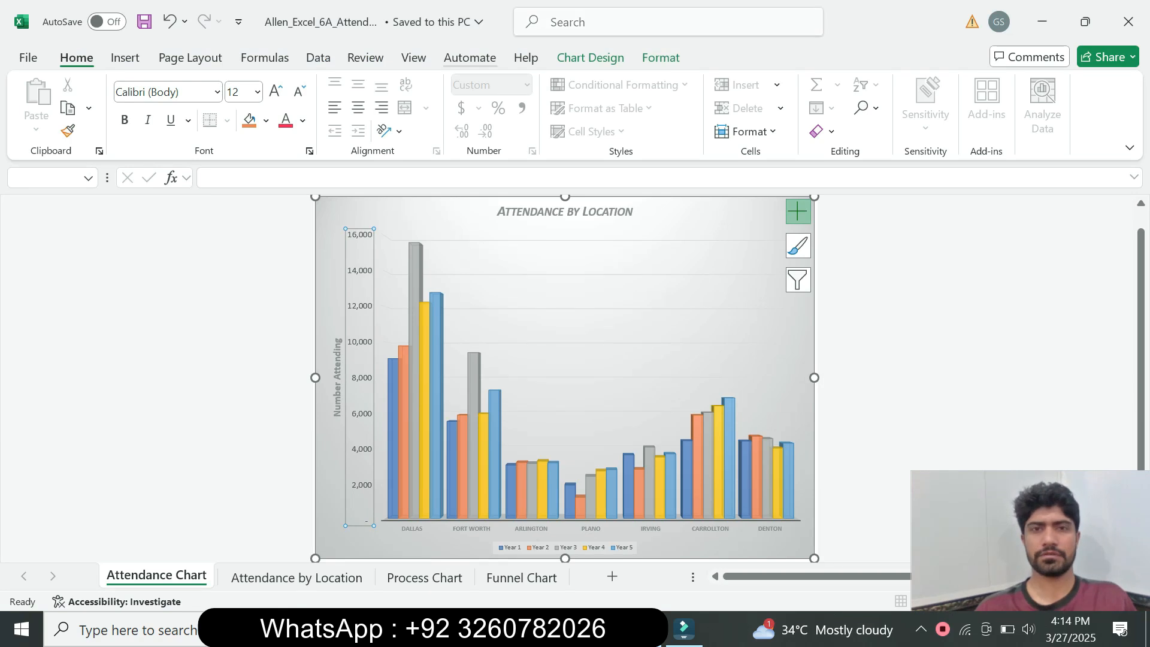
{"action": "left_click", "coordinate": [590, 58]}
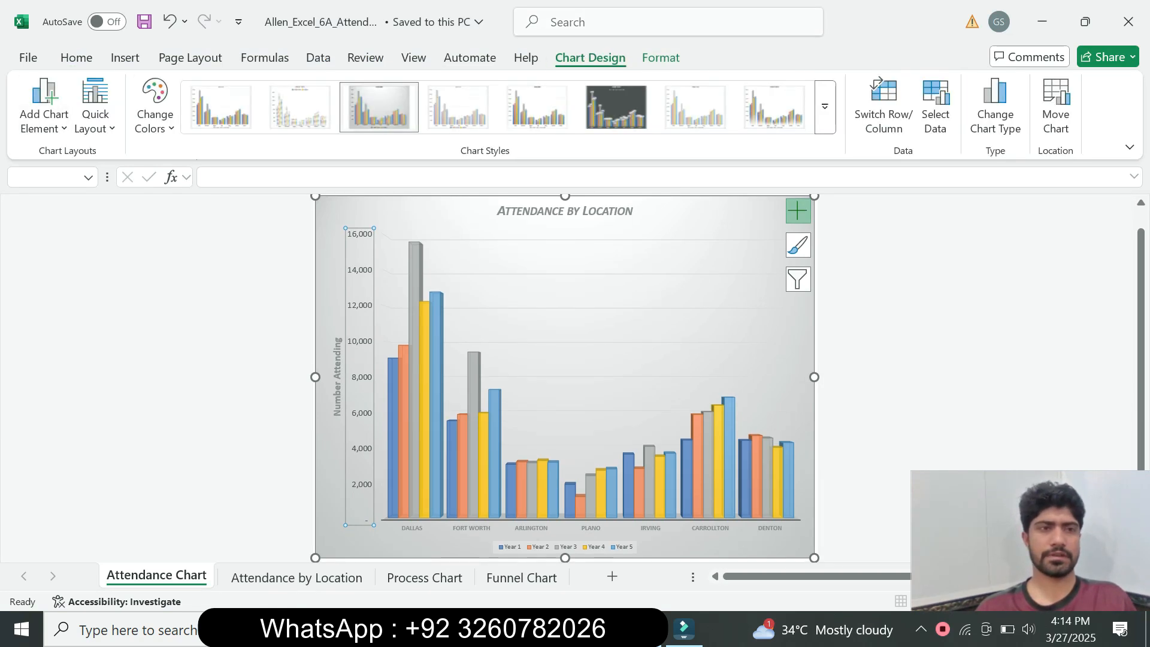
{"action": "left_click", "coordinate": [44, 108]}
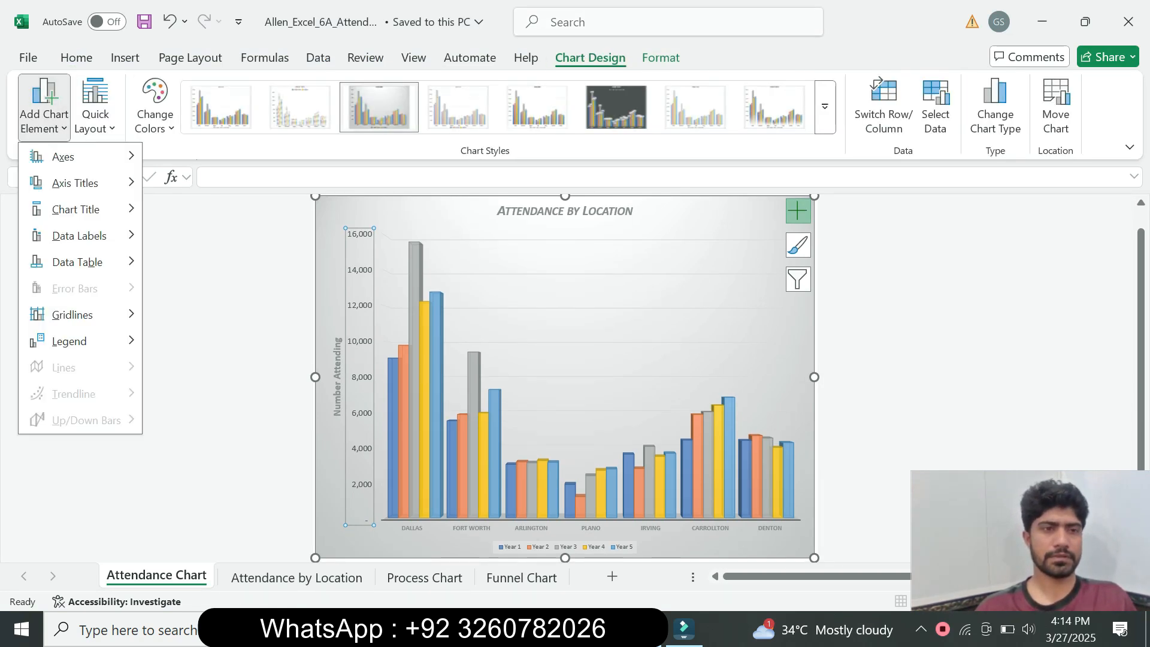
{"action": "left_click", "coordinate": [44, 108]}
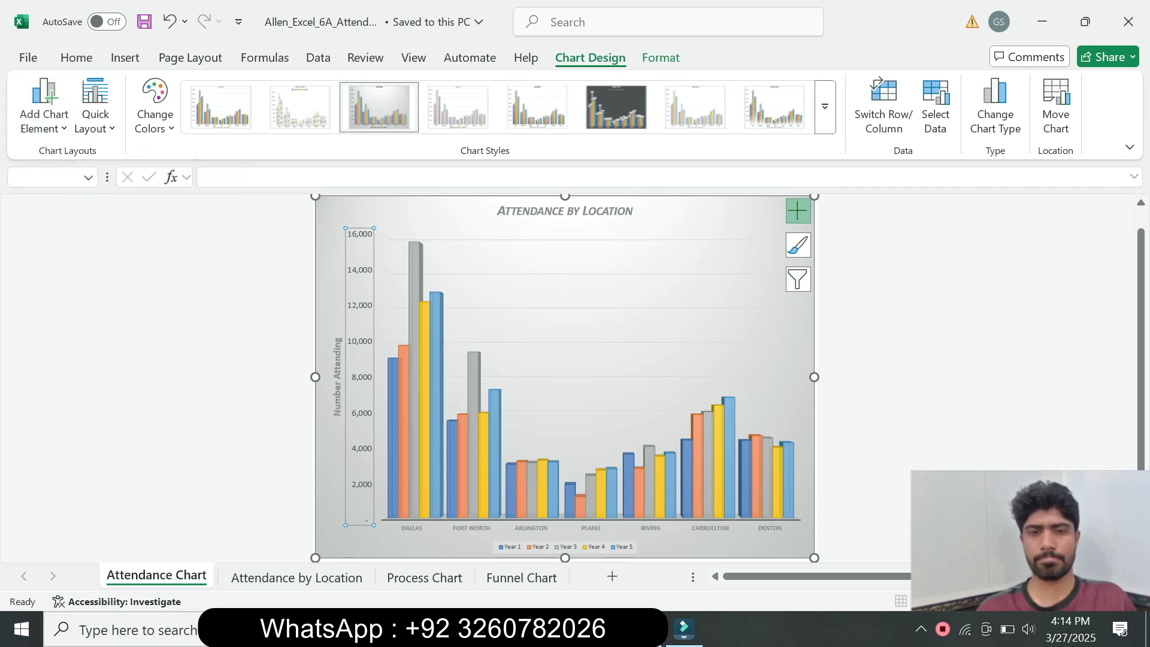
{"action": "left_click", "coordinate": [297, 577]}
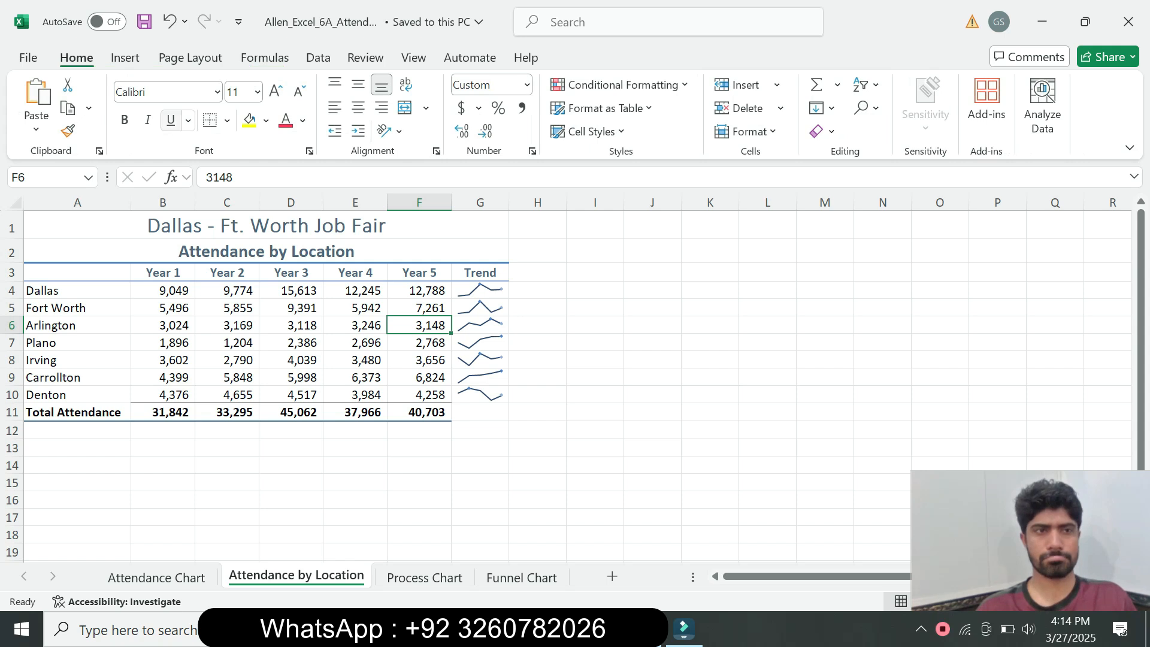
{"action": "key", "text": "ctrl+Page_Up"}
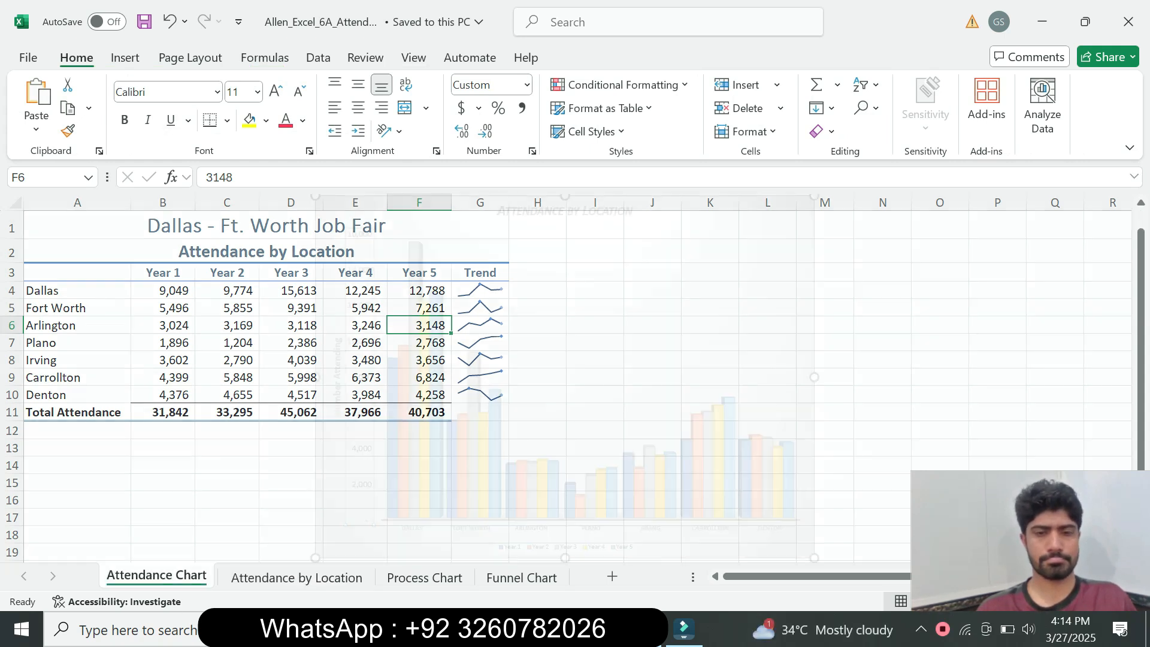
Step: Reread the textbook's back wall instruction in Chrome, return to Excel and select the attendance chart's Back Wall element
{"action": "left_click", "coordinate": [596, 629]}
{"action": "left_click", "coordinate": [698, 554]}
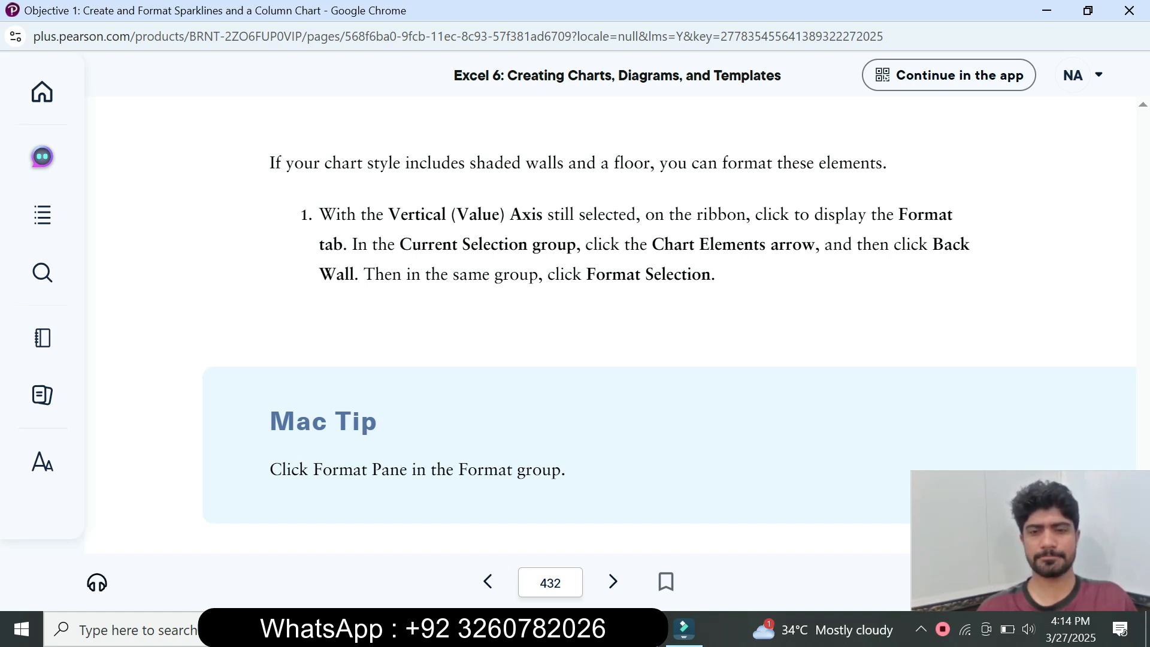
{"action": "key", "text": "alt+Tab"}
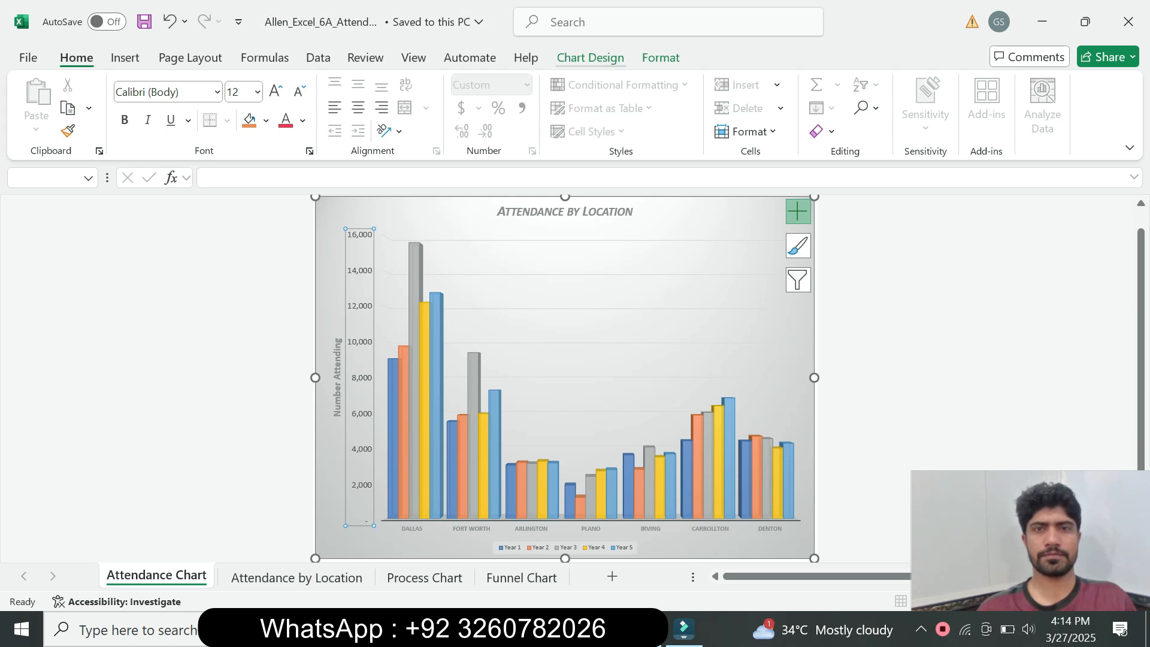
{"action": "left_click", "coordinate": [661, 58]}
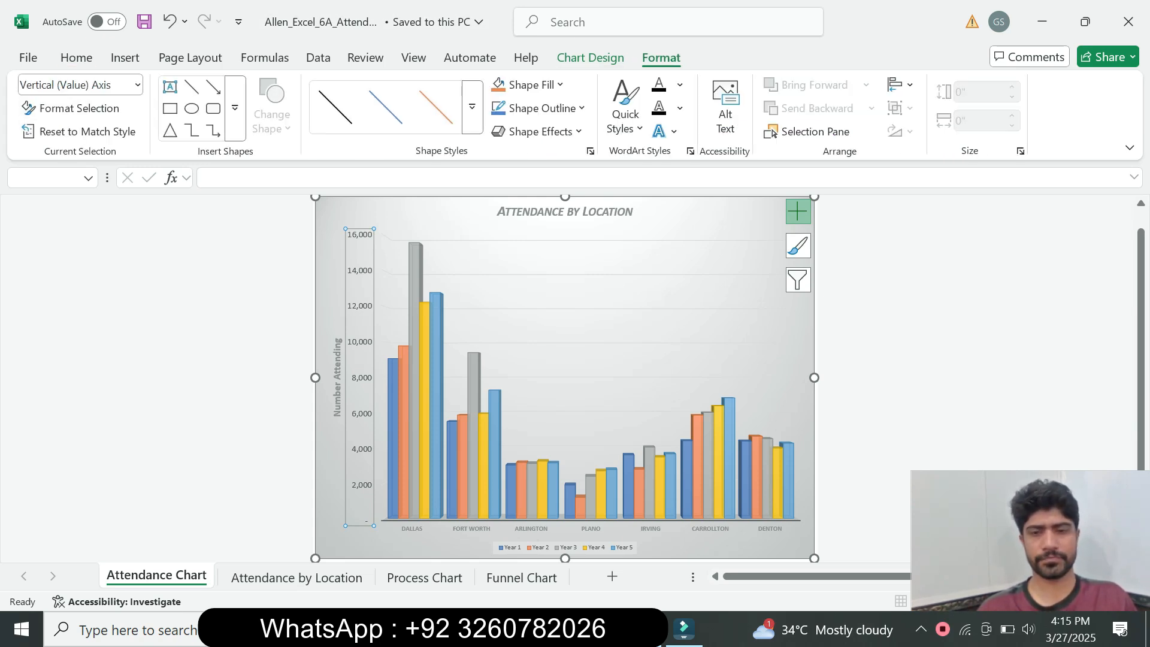
{"action": "key", "text": "alt+Tab"}
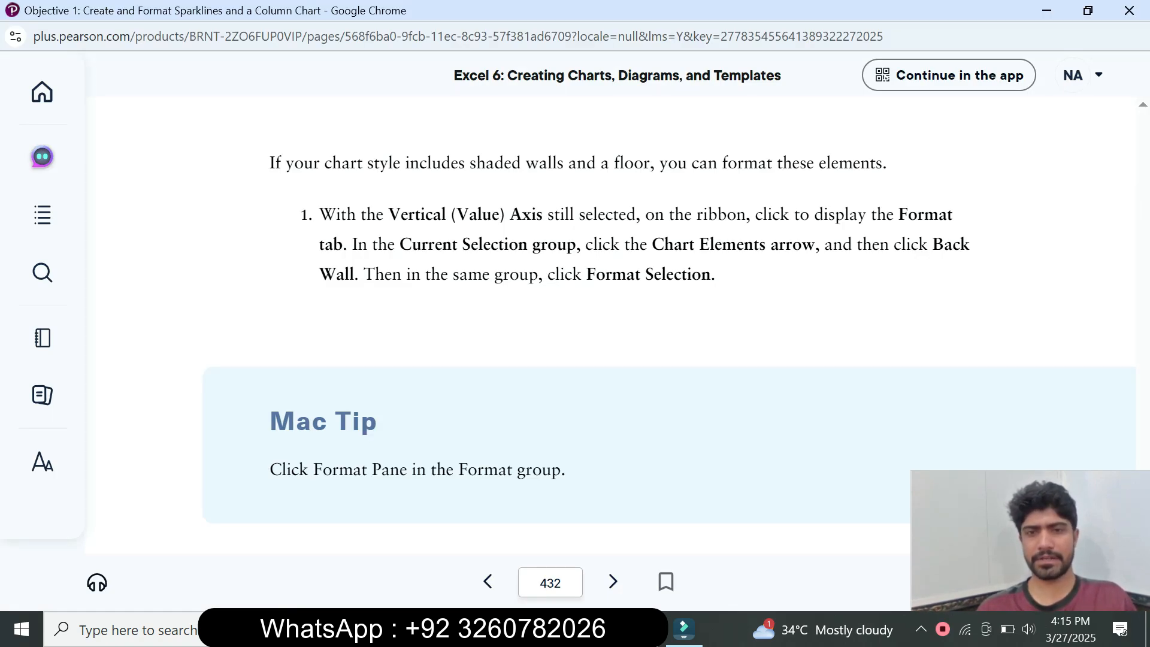
{"action": "key", "text": "alt+Tab"}
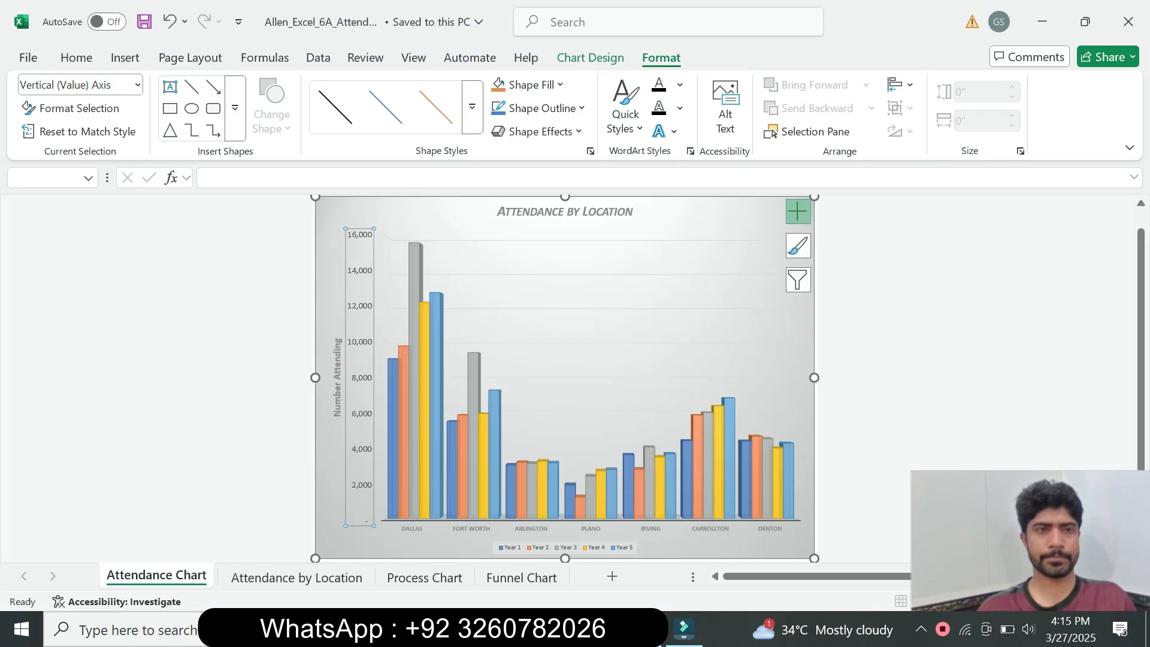
{"action": "left_click", "coordinate": [138, 84]}
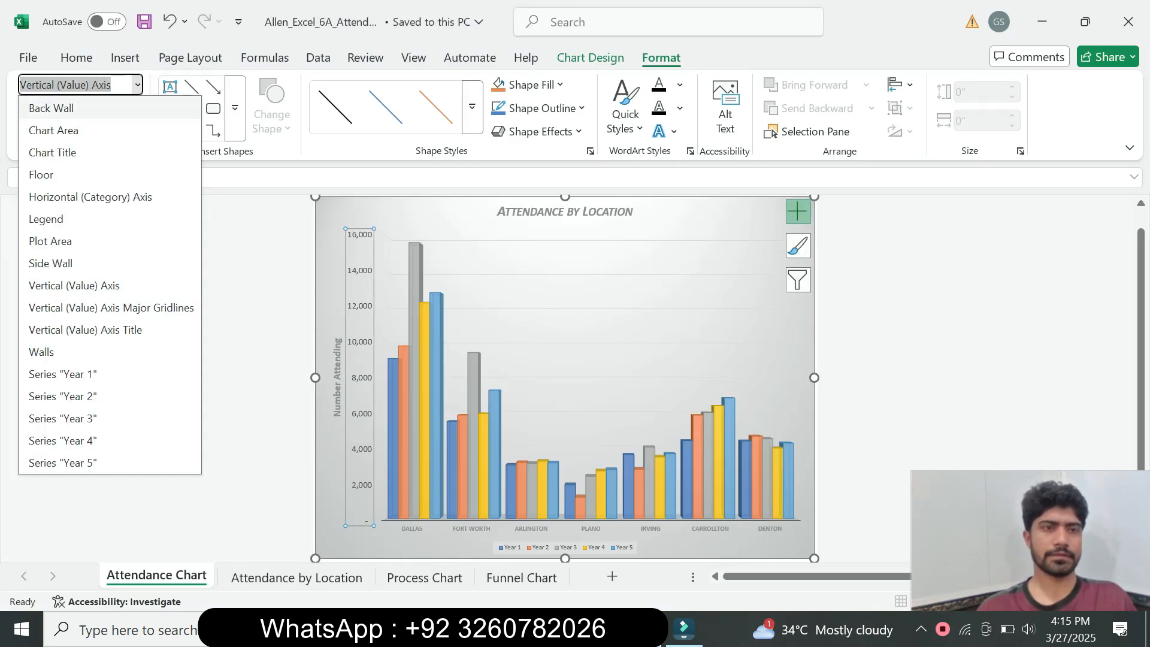
{"action": "left_click", "coordinate": [51, 108]}
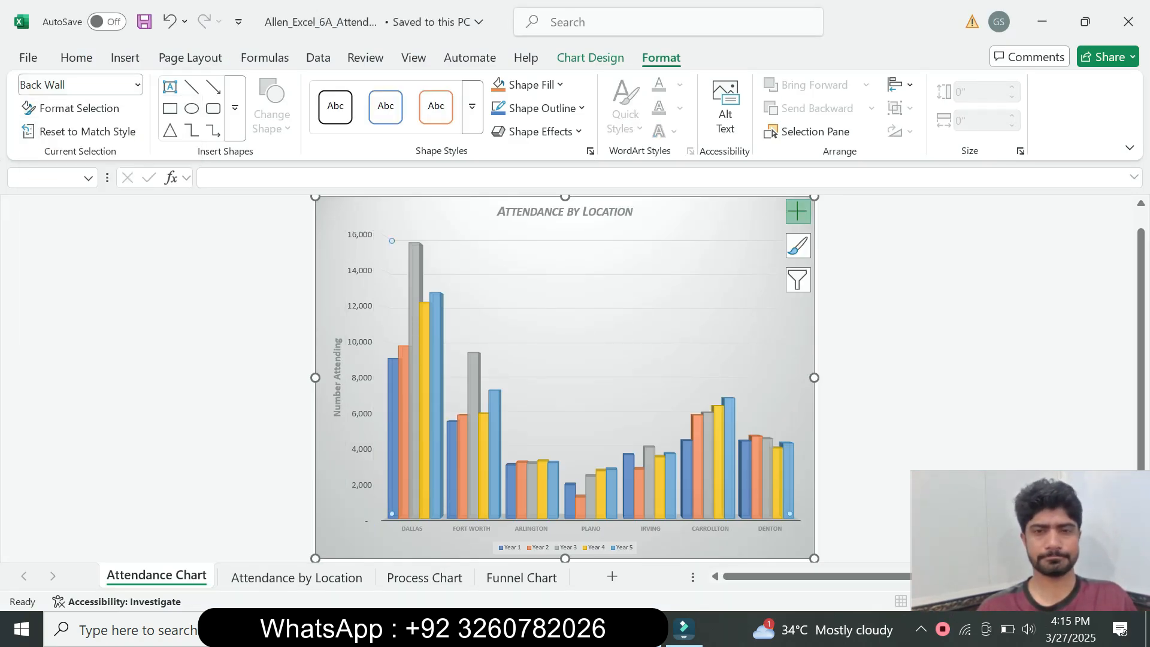
Step: Read the textbook's steps in Chrome for filling the back wall and side wall, and return to Excel
{"action": "left_click", "coordinate": [595, 629]}
{"action": "left_click", "coordinate": [689, 554]}
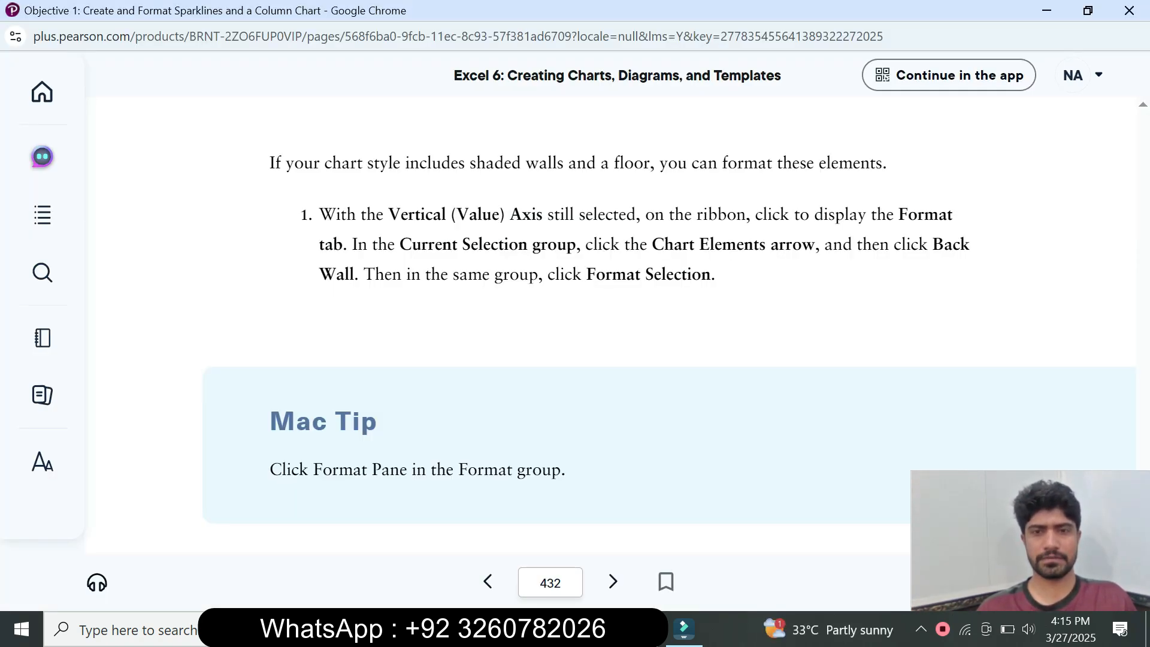
{"action": "left_click_drag", "start_coordinate": [1030, 539], "coordinate": [906, 431]}
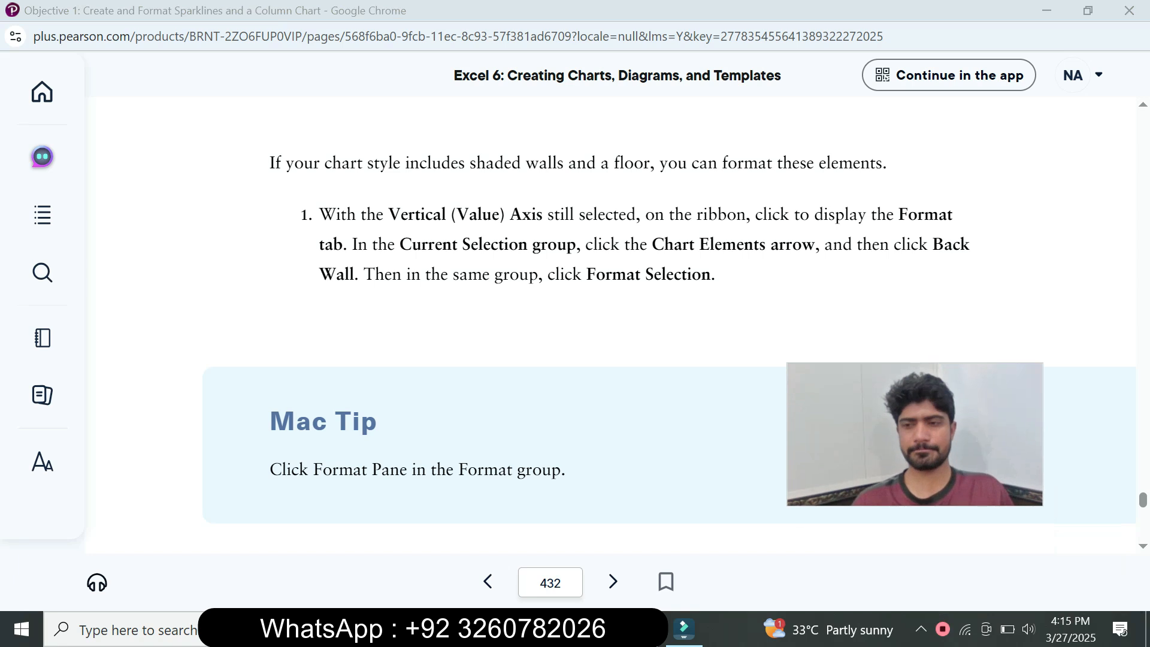
{"action": "scroll", "coordinate": [669, 324], "scroll_direction": "down", "scroll_amount": 5}
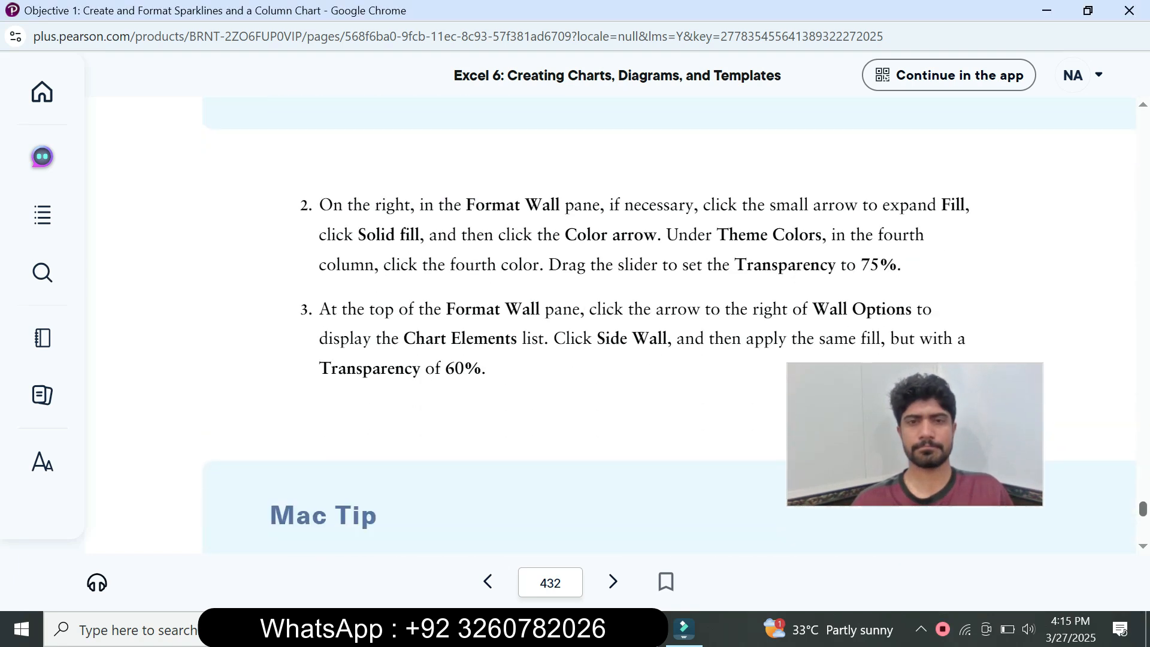
{"action": "left_click_drag", "start_coordinate": [914, 434], "coordinate": [1012, 533]}
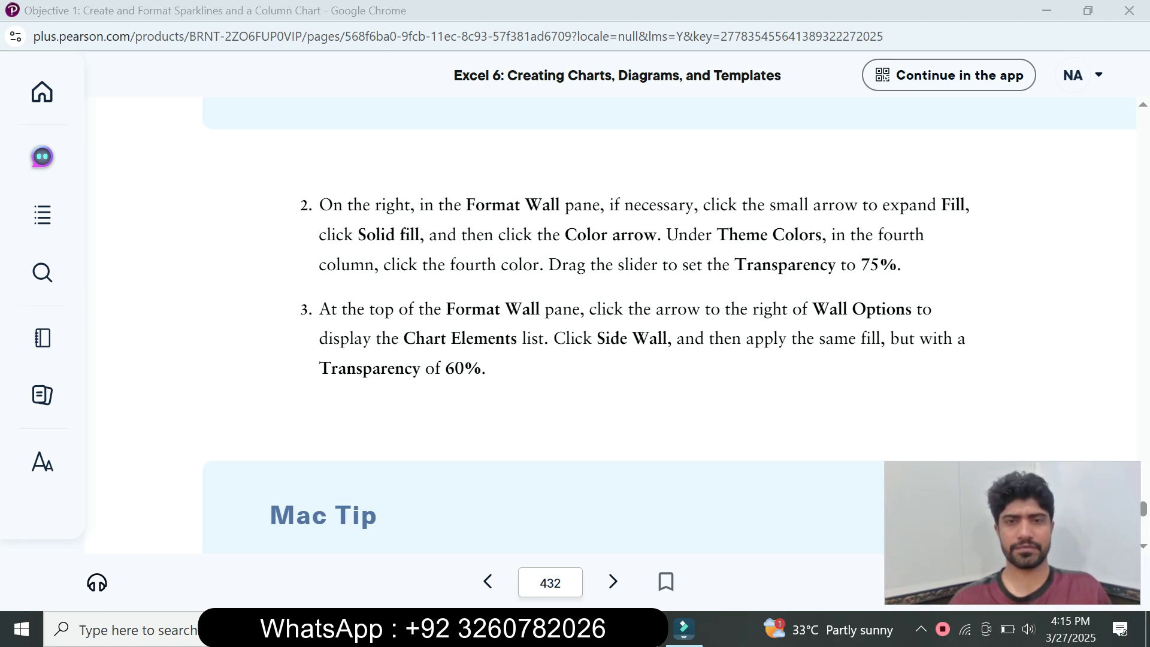
{"action": "key", "text": "alt+Tab"}
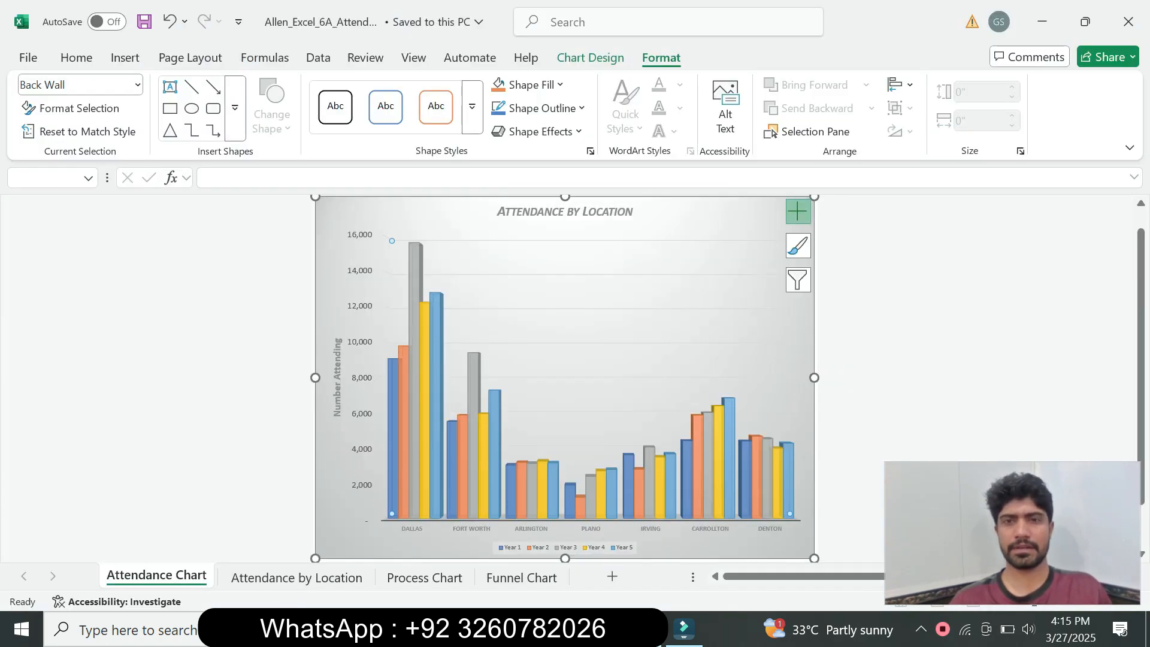
Step: Select the attendance chart's Chart Area and open the formatting pane for the selection
{"action": "left_click", "coordinate": [137, 85]}
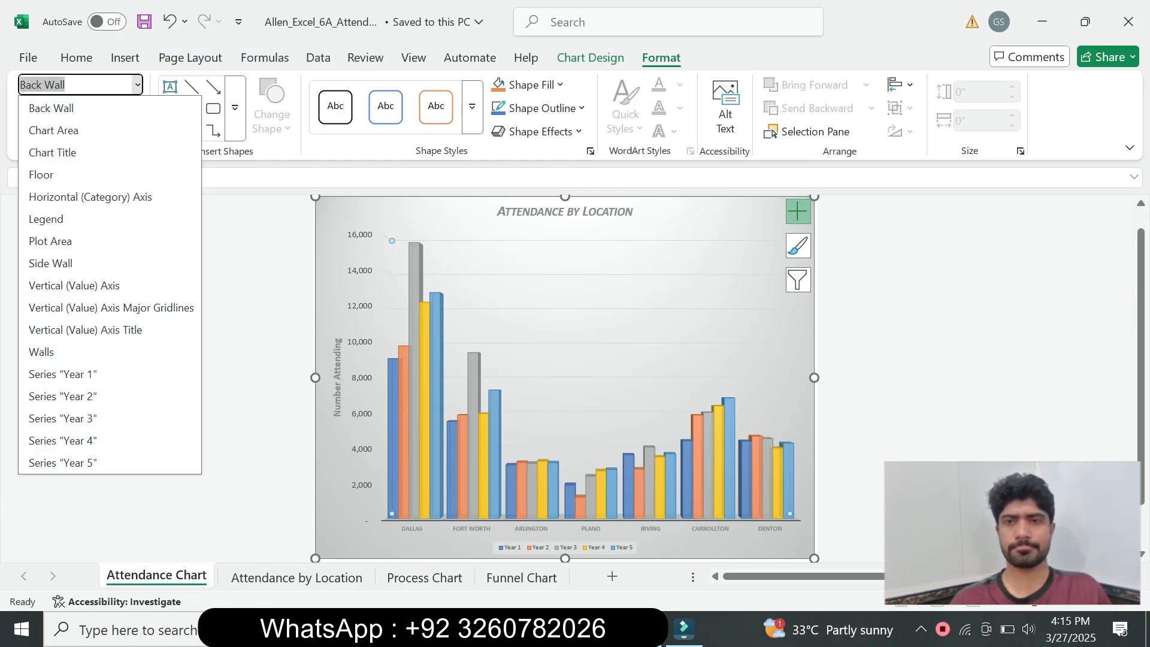
{"action": "left_click", "coordinate": [53, 131]}
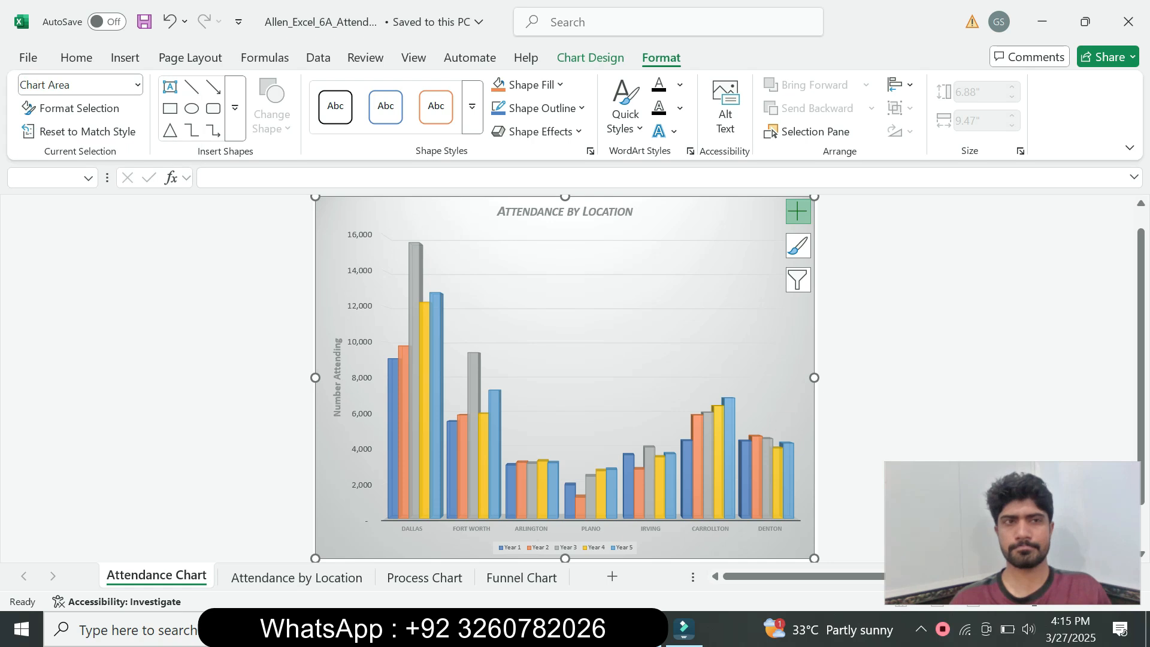
{"action": "left_click", "coordinate": [79, 108]}
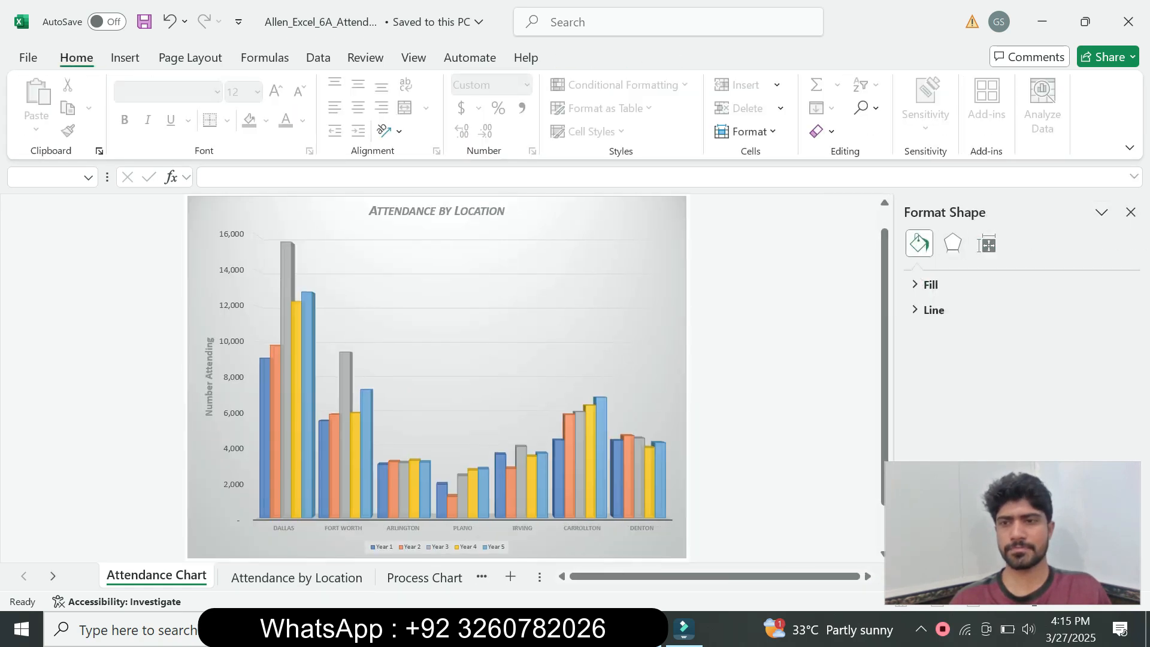
{"action": "left_click", "coordinate": [1101, 213]}
{"action": "left_click", "coordinate": [1102, 213]}
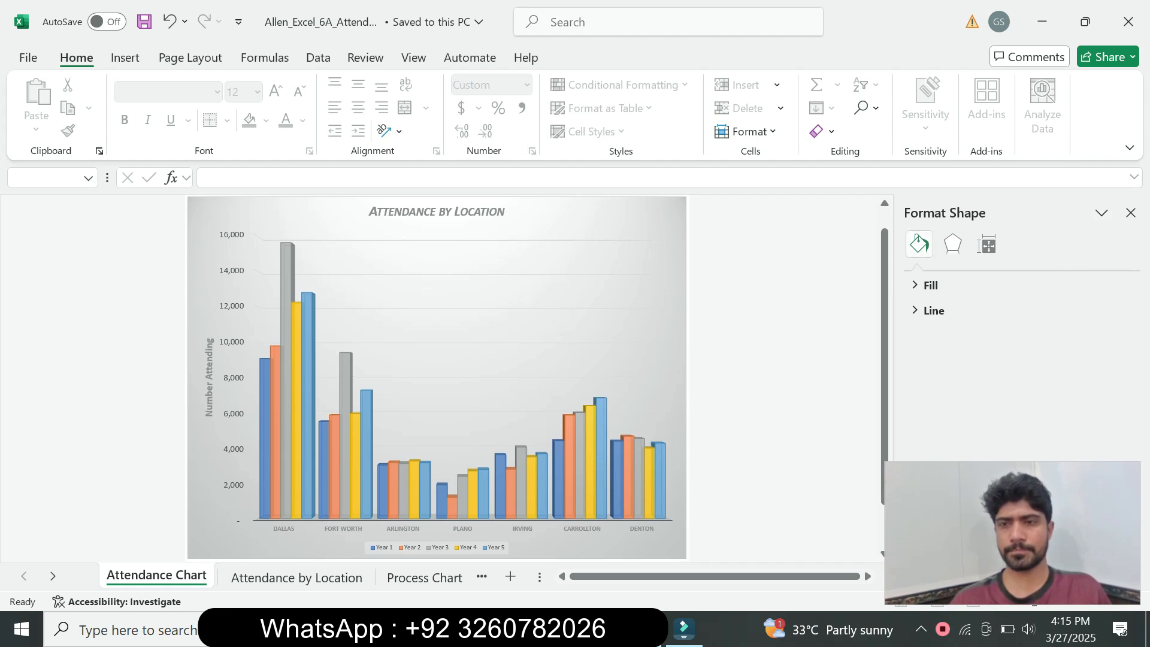
Step: Reselect the chart and switch the formatting pane to its Back Wall element
{"action": "left_click", "coordinate": [599, 219]}
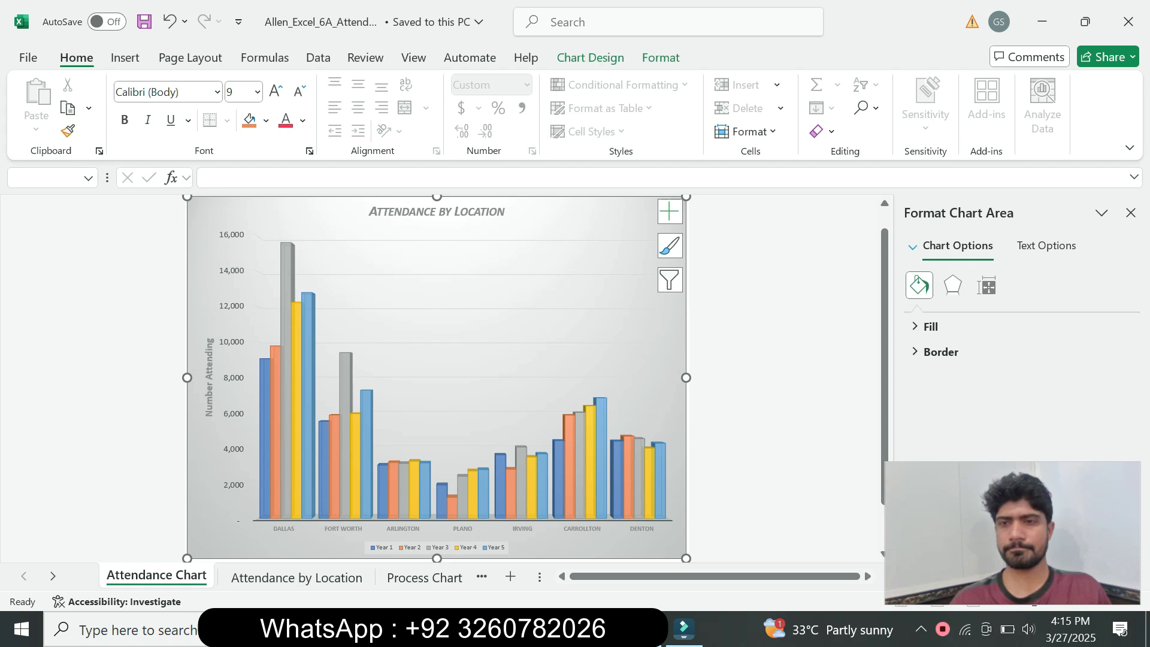
{"action": "left_click", "coordinate": [913, 246]}
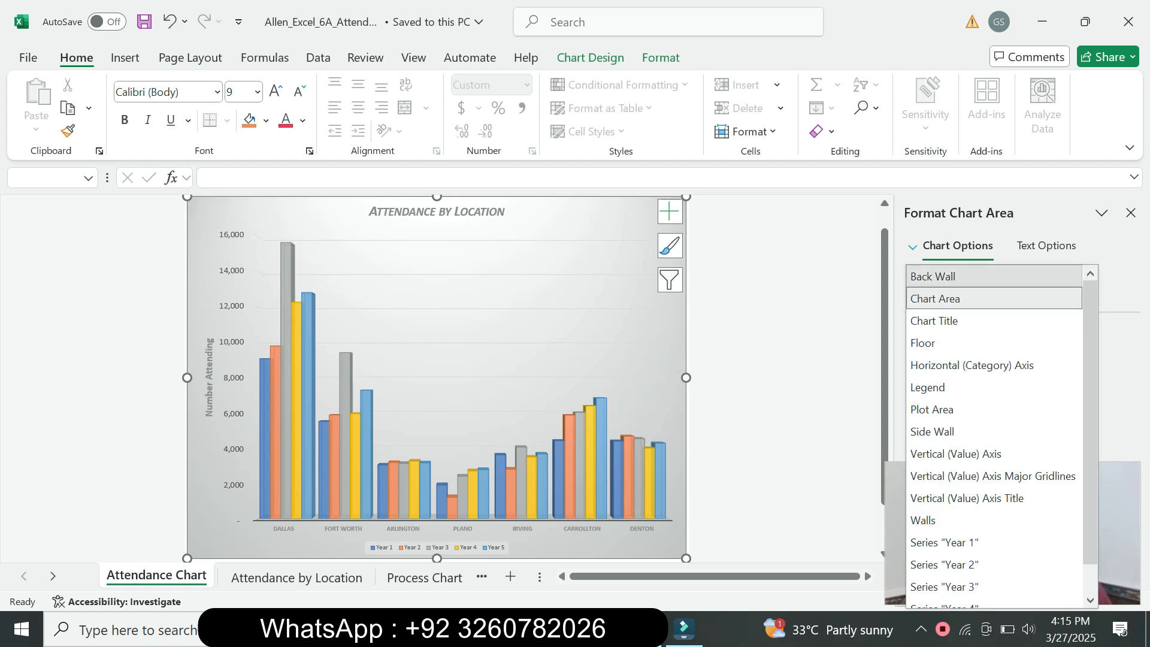
{"action": "left_click", "coordinate": [933, 276]}
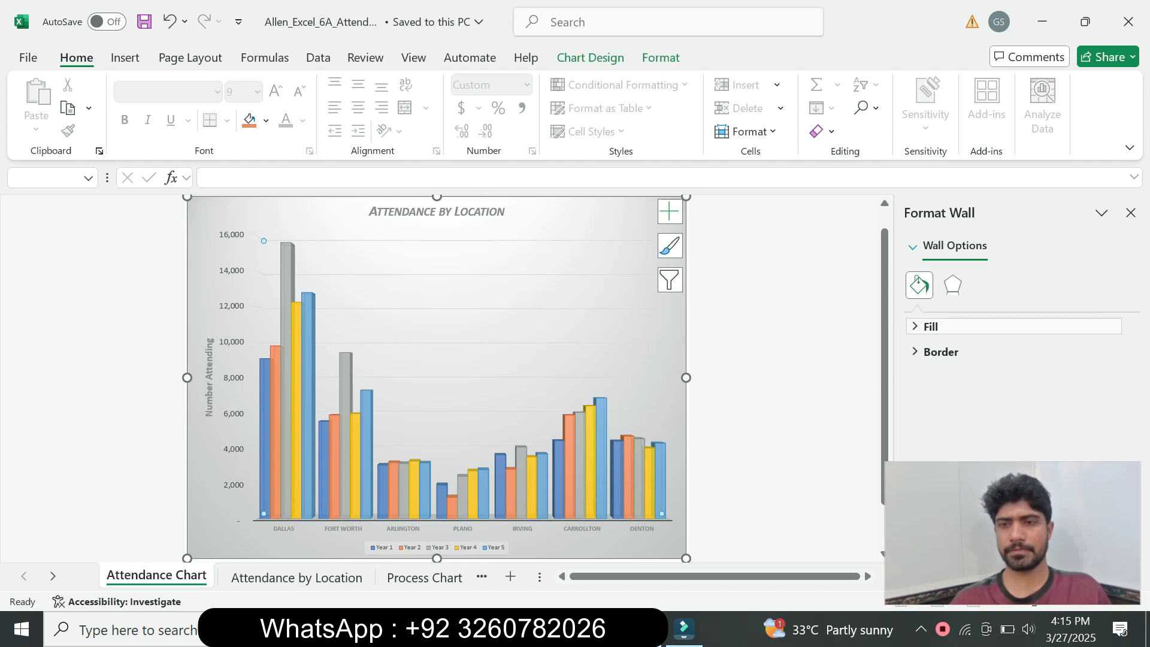
Step: Try a solid fill on the back wall, and set it back to No fill
{"action": "left_click", "coordinate": [952, 285]}
{"action": "left_click", "coordinate": [918, 284]}
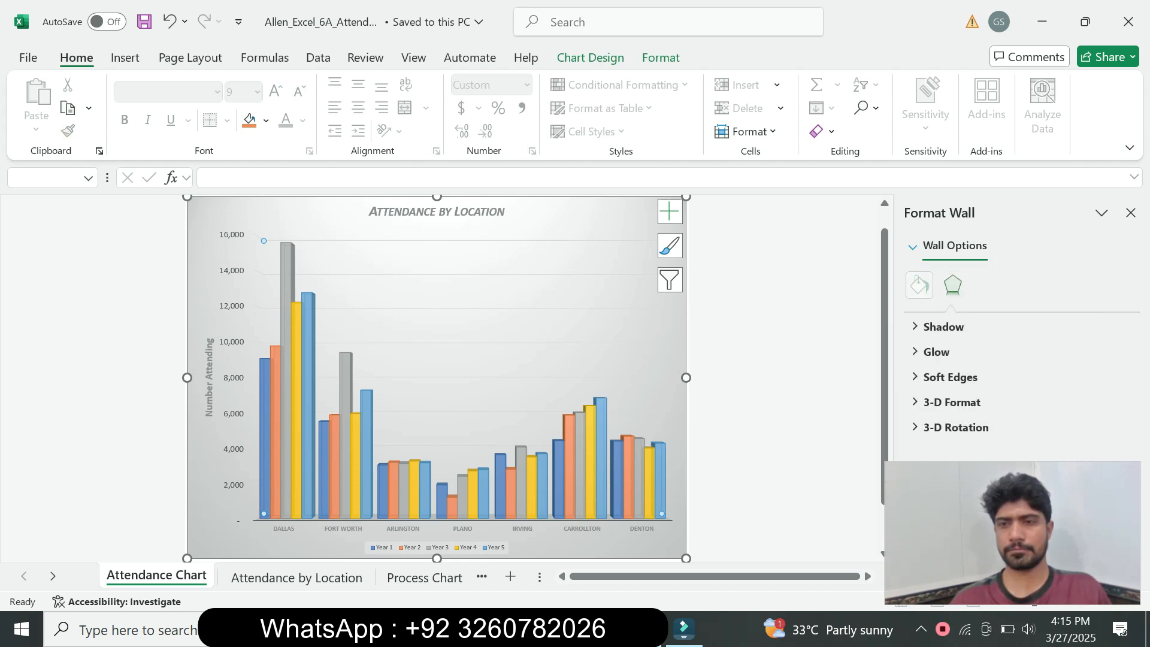
{"action": "left_click", "coordinate": [931, 327]}
{"action": "left_click", "coordinate": [929, 376]}
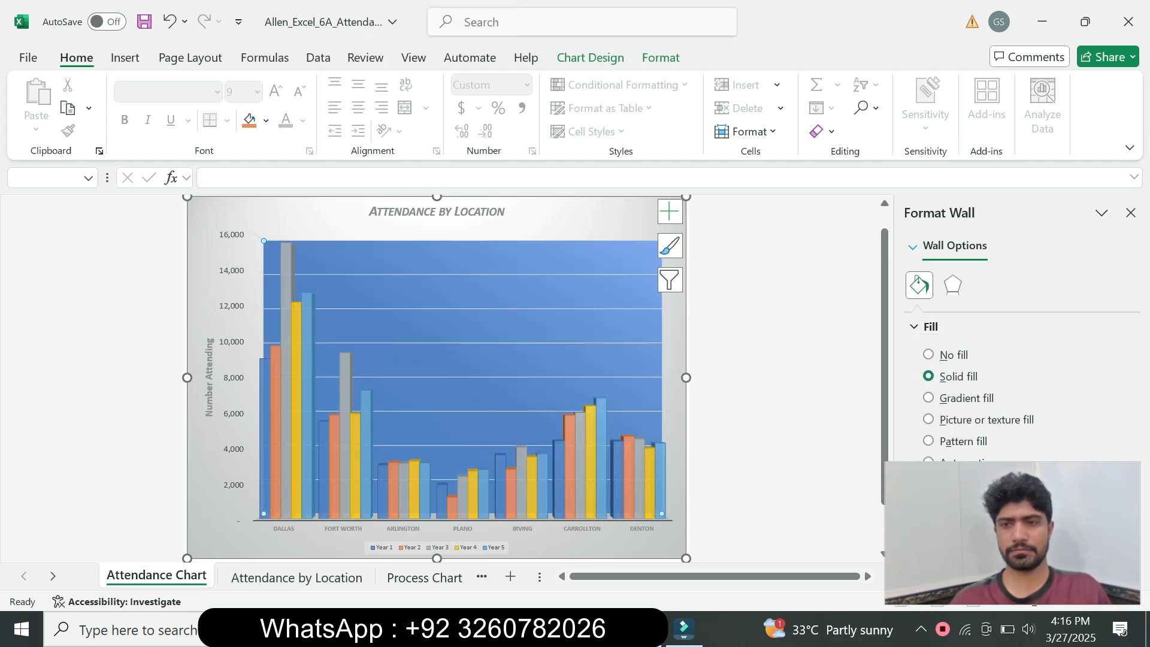
{"action": "left_click", "coordinate": [928, 355]}
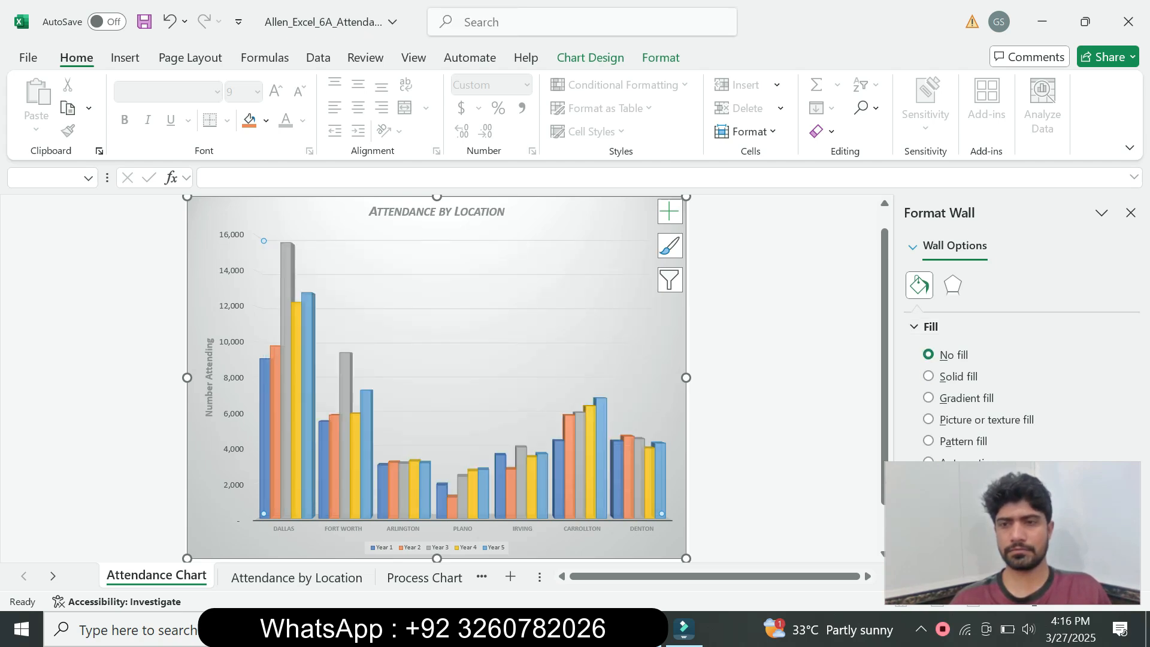
Step: Reselect the Back Wall, recheck the textbook's fill instruction and apply a solid fill to the wall
{"action": "left_click", "coordinate": [913, 247]}
{"action": "left_click", "coordinate": [951, 279]}
{"action": "left_click", "coordinate": [594, 629]}
{"action": "left_click", "coordinate": [688, 554]}
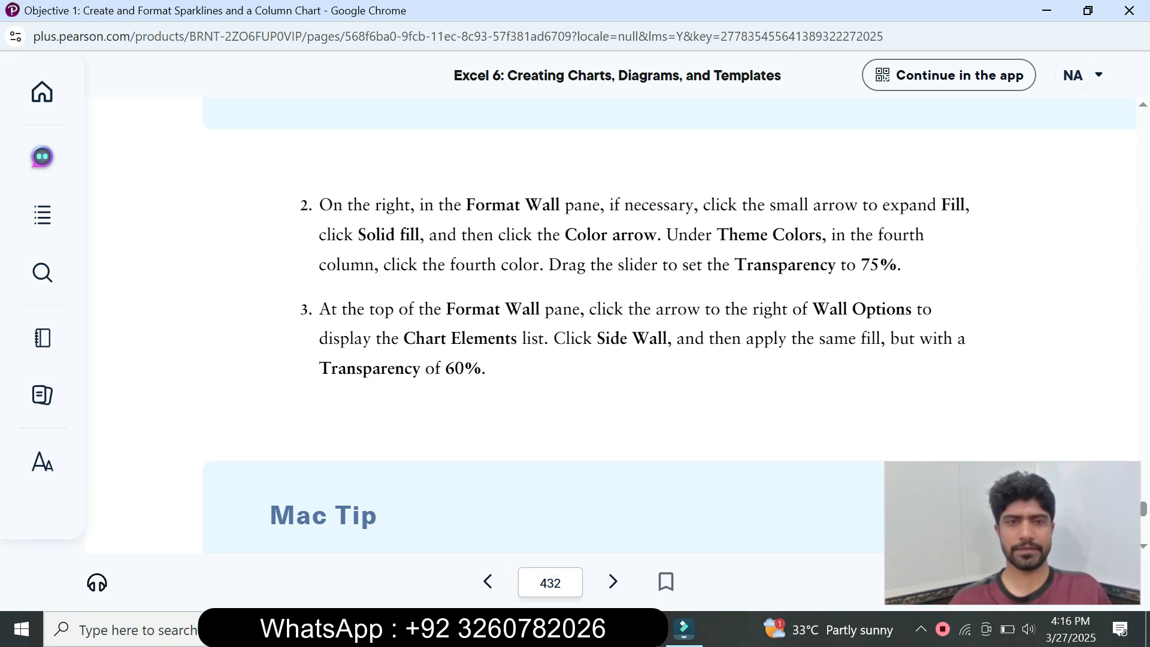
{"action": "key", "text": "alt+Tab"}
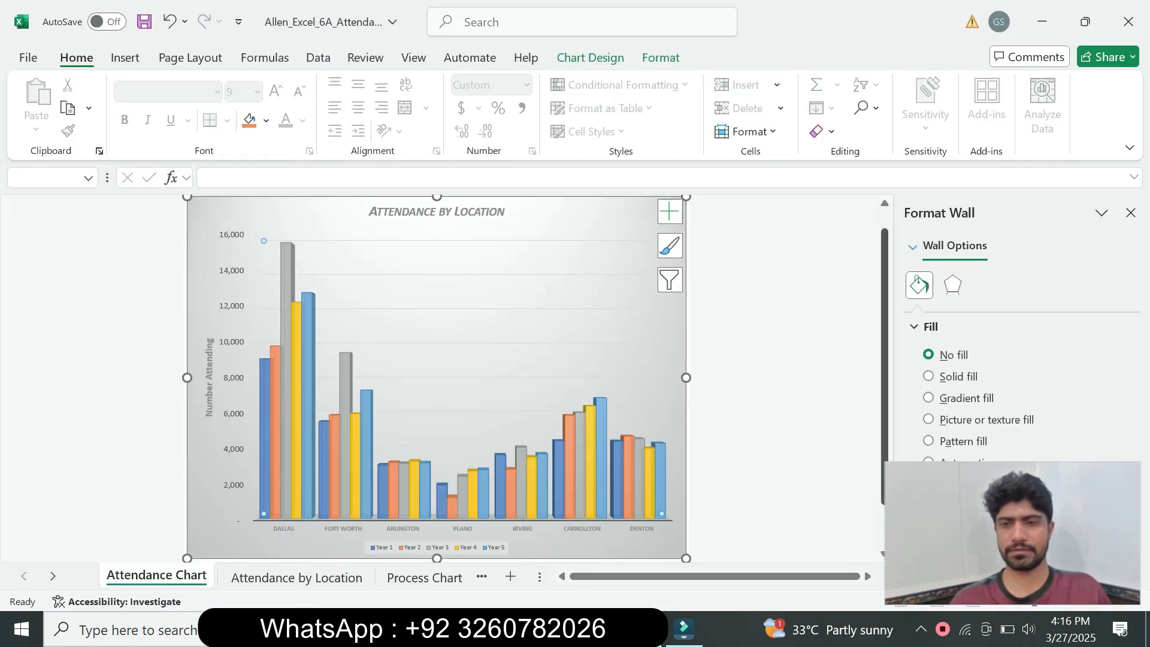
{"action": "left_click", "coordinate": [950, 377]}
Step: Check the textbook in Chrome for the back wall's fill color and transparency settings, and return to Excel
{"action": "left_click", "coordinate": [596, 629]}
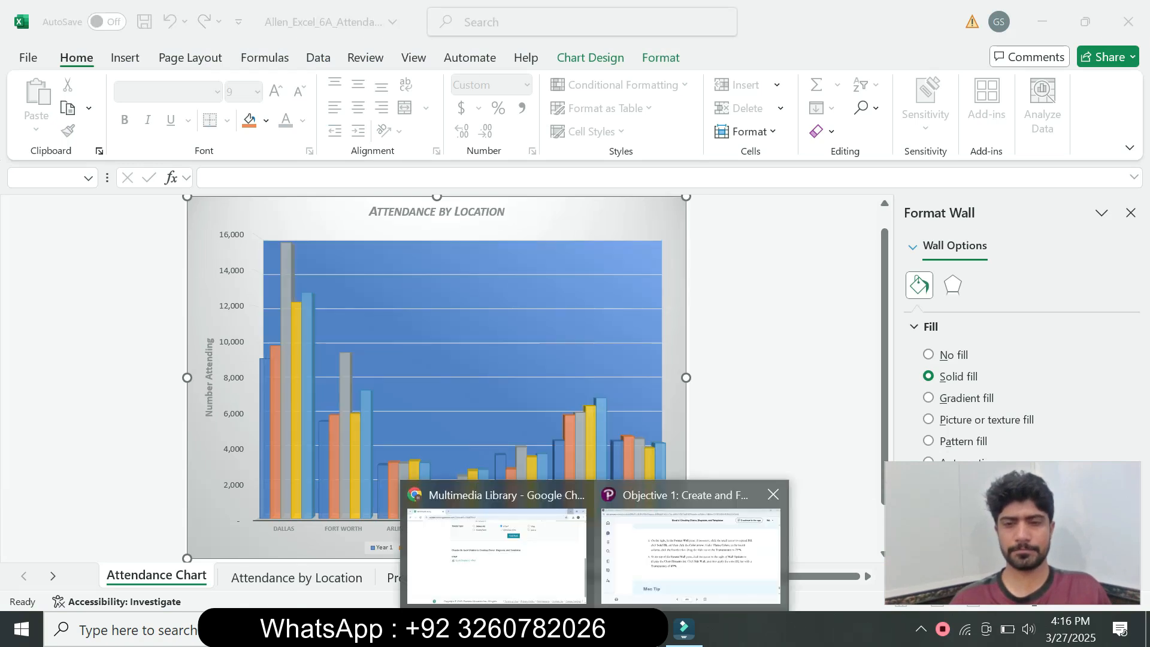
{"action": "left_click", "coordinate": [692, 557]}
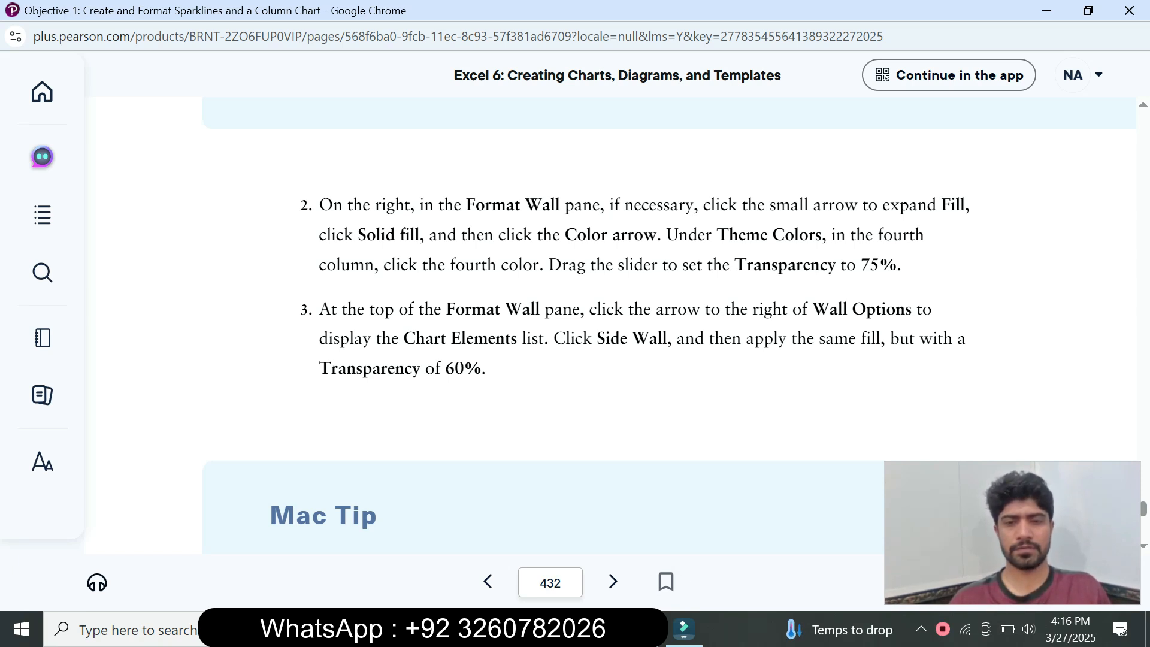
{"action": "key", "text": "alt+Tab"}
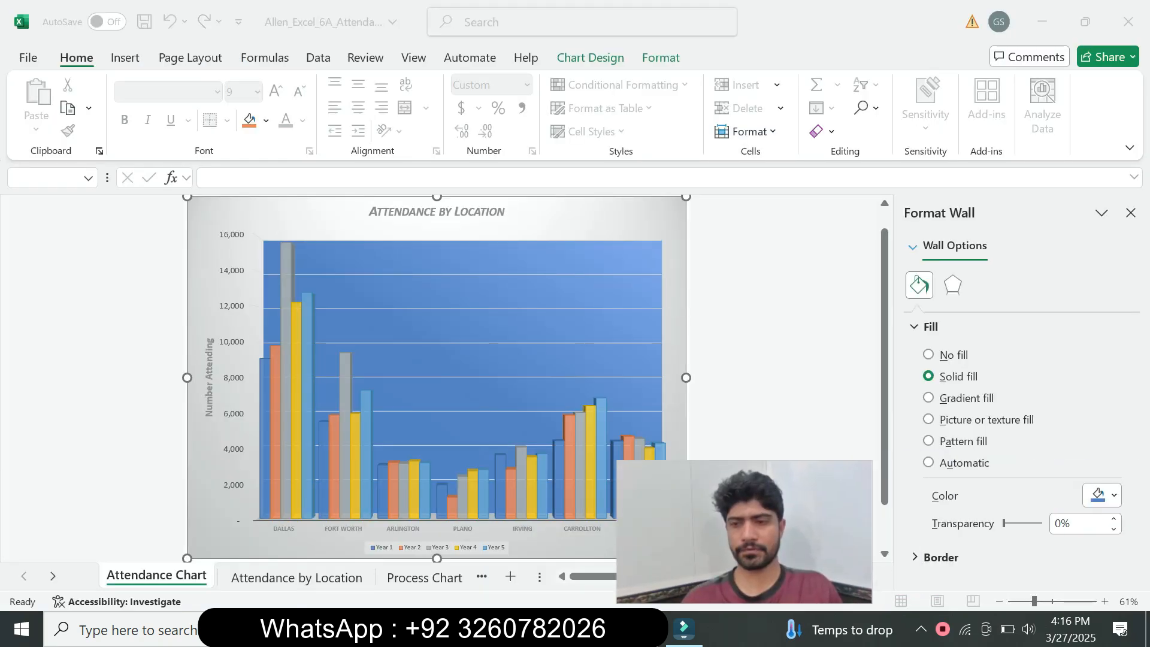
Step: Set the back wall's solid fill to the fourth theme color in the fourth column, recheck the textbook, and set its transparency to 75%
{"action": "left_click", "coordinate": [1102, 495]}
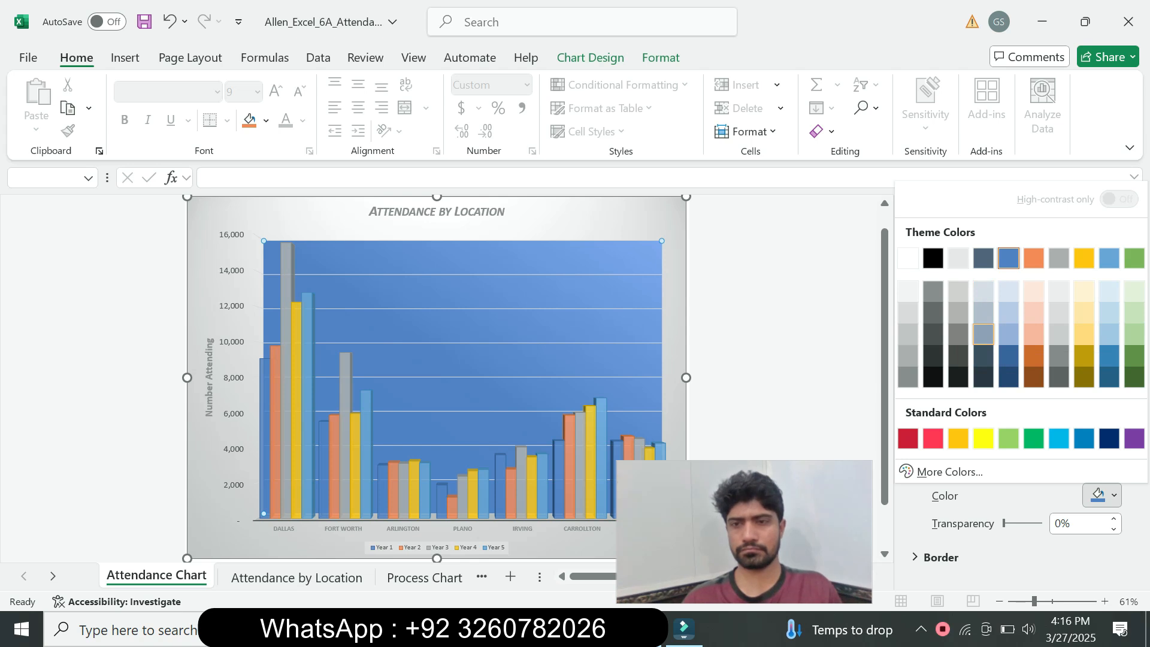
{"action": "left_click", "coordinate": [984, 333]}
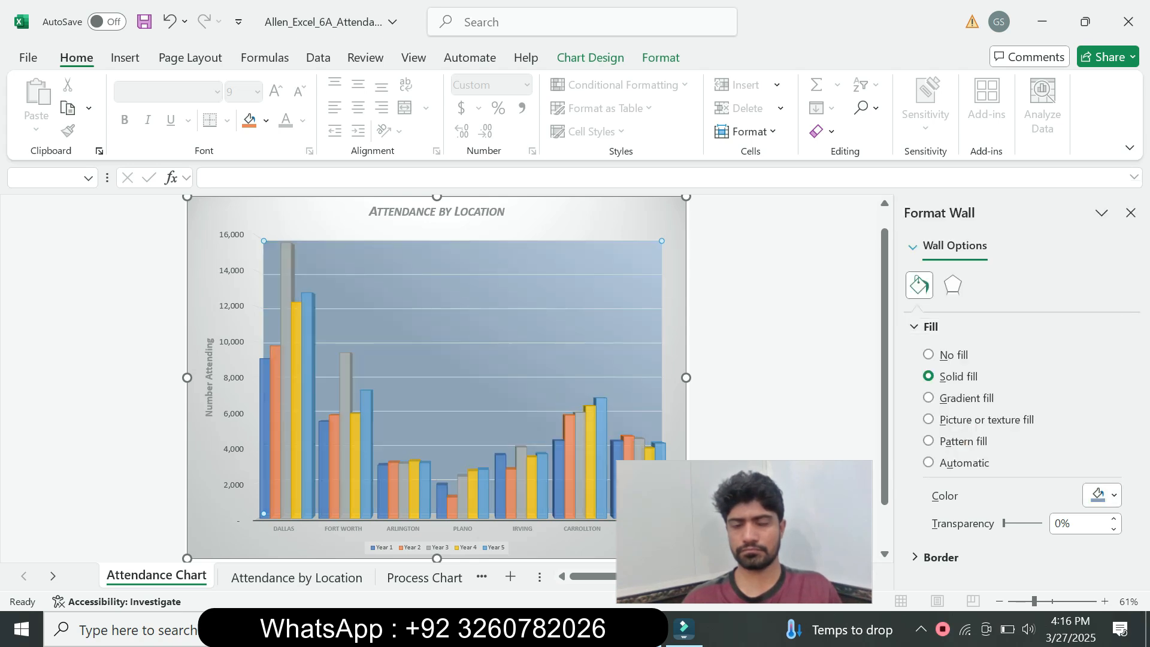
{"action": "key", "text": "alt+Tab"}
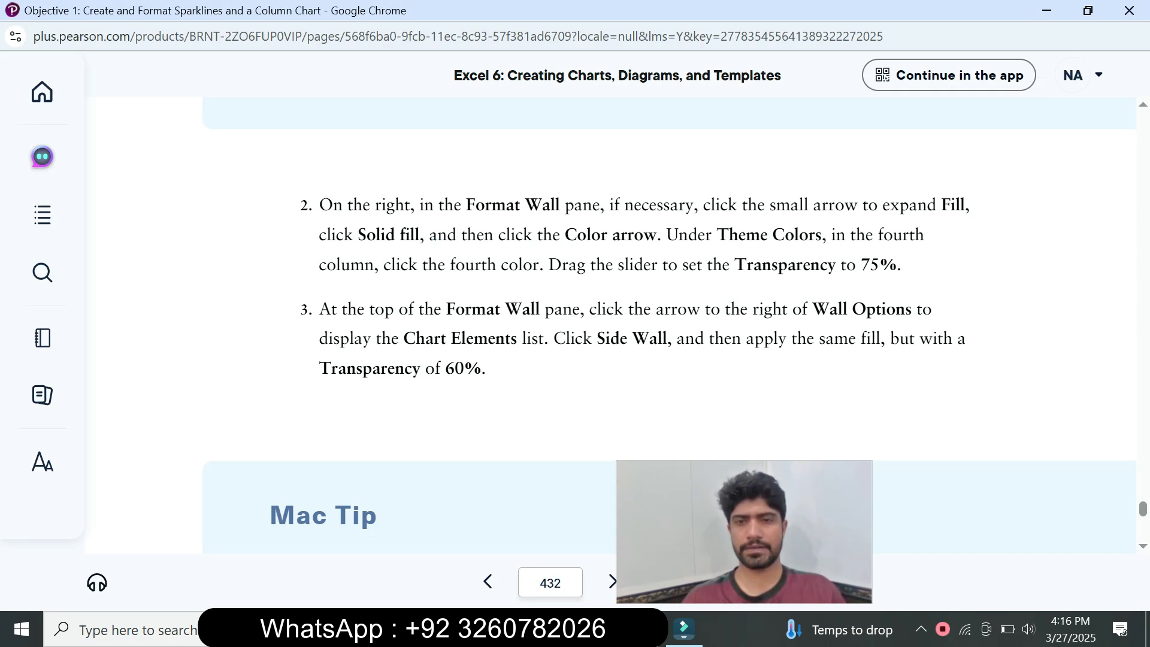
{"action": "key", "text": "alt+Tab"}
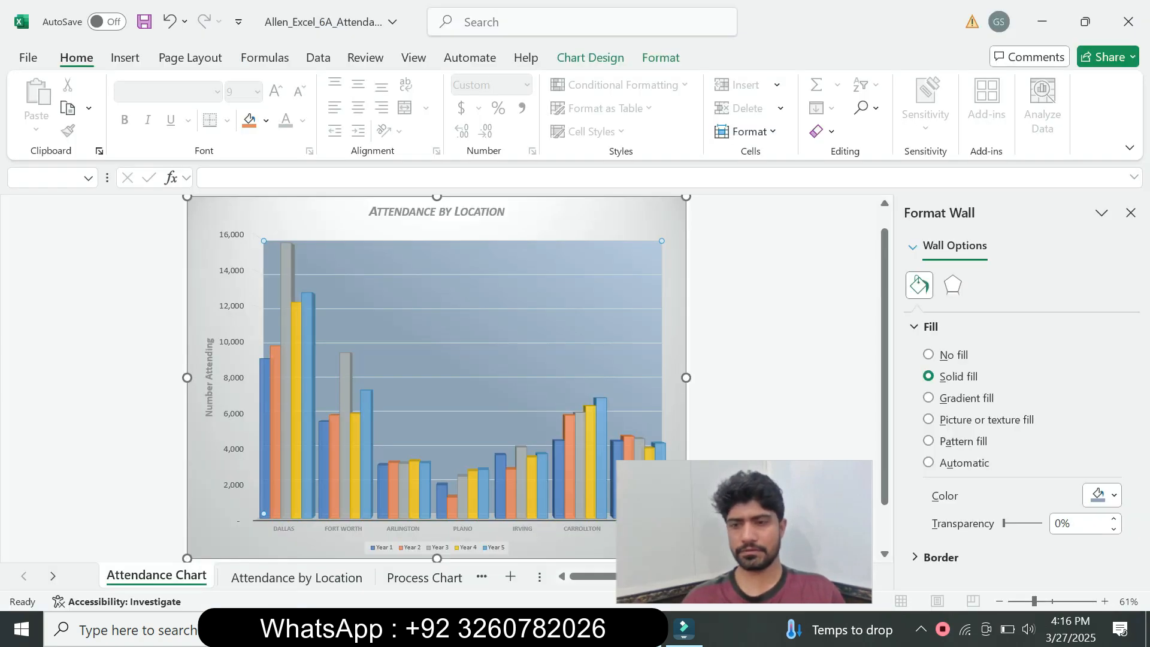
{"action": "double_click", "coordinate": [1059, 524]}
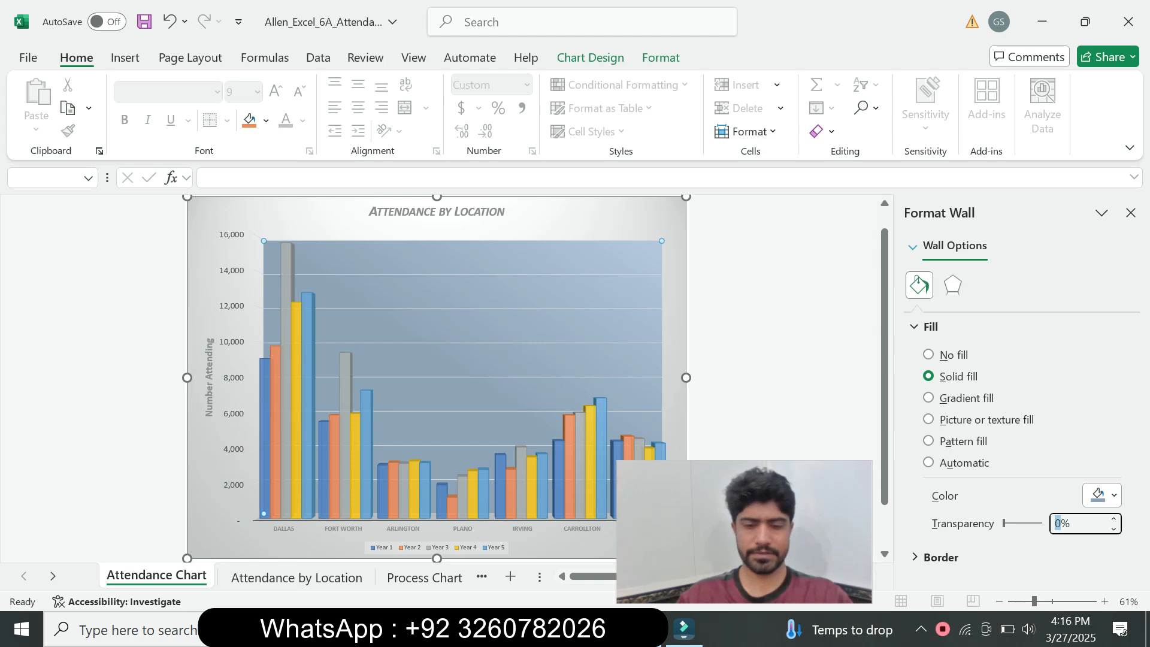
{"action": "type", "text": "75"}
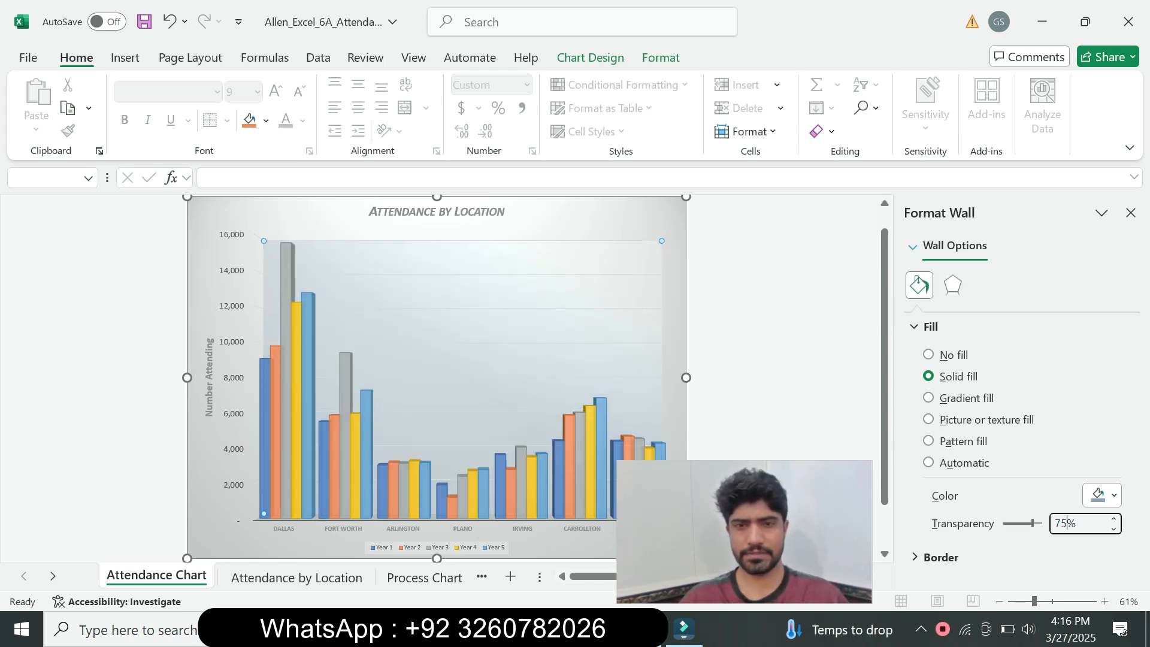
Step: Check the textbook's side wall instruction in Chrome, return to Excel and open the list of chart elements in the wall formatting options
{"action": "mouse_move", "coordinate": [594, 629]}
{"action": "left_click", "coordinate": [683, 553]}
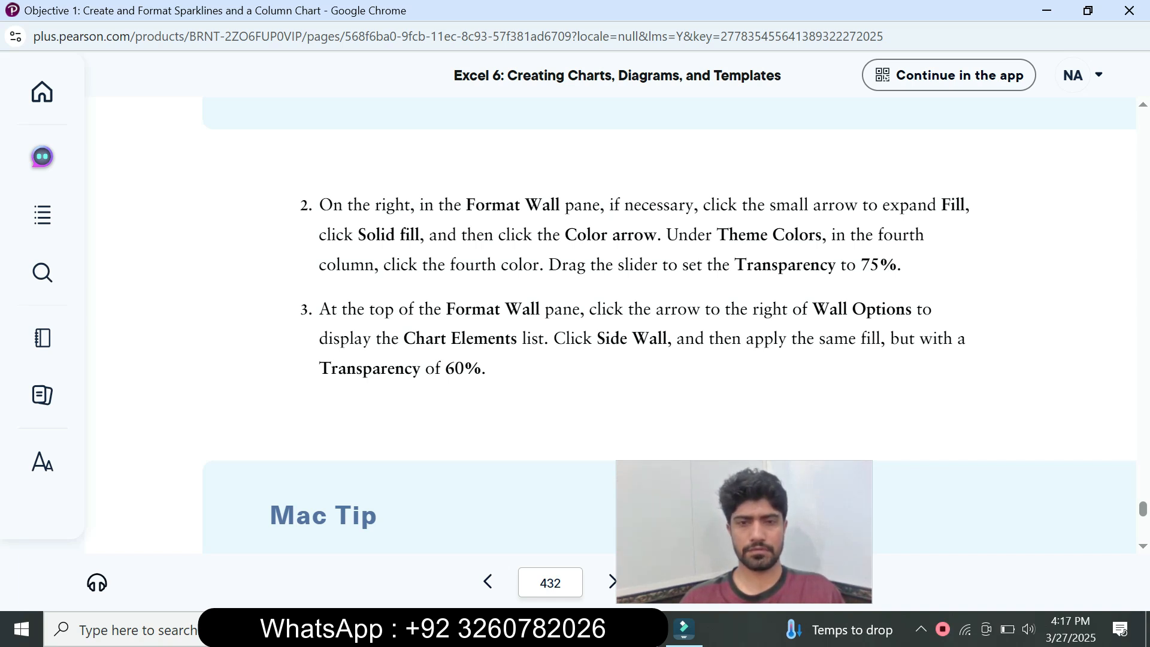
{"action": "key", "text": "alt+Tab"}
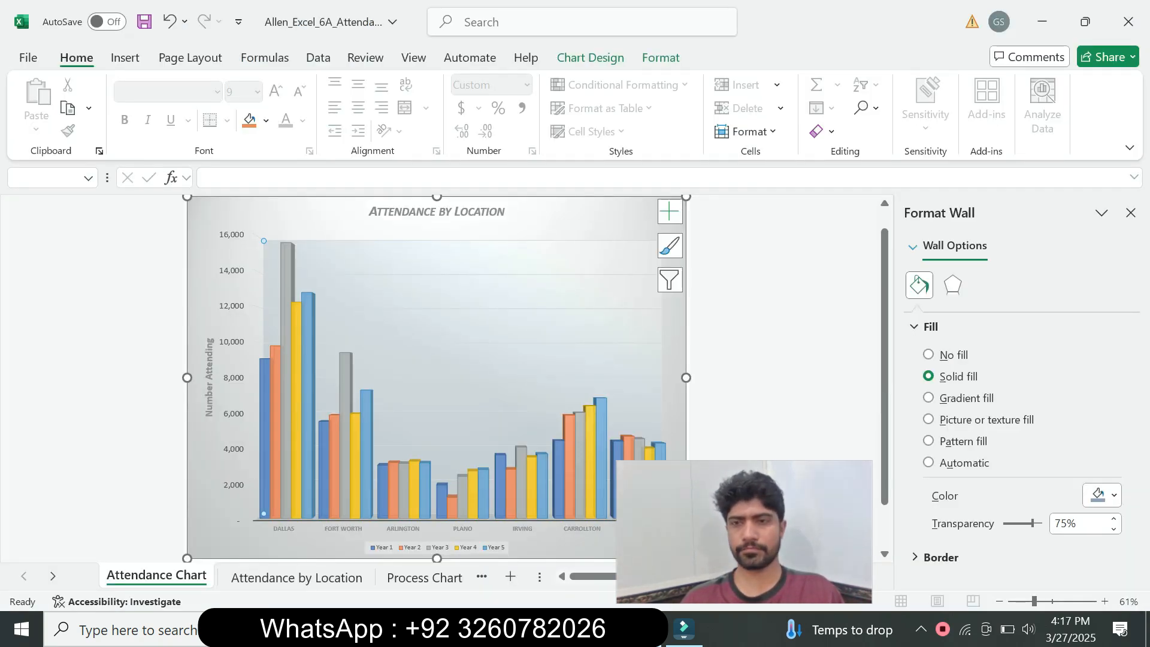
{"action": "left_click", "coordinate": [954, 245]}
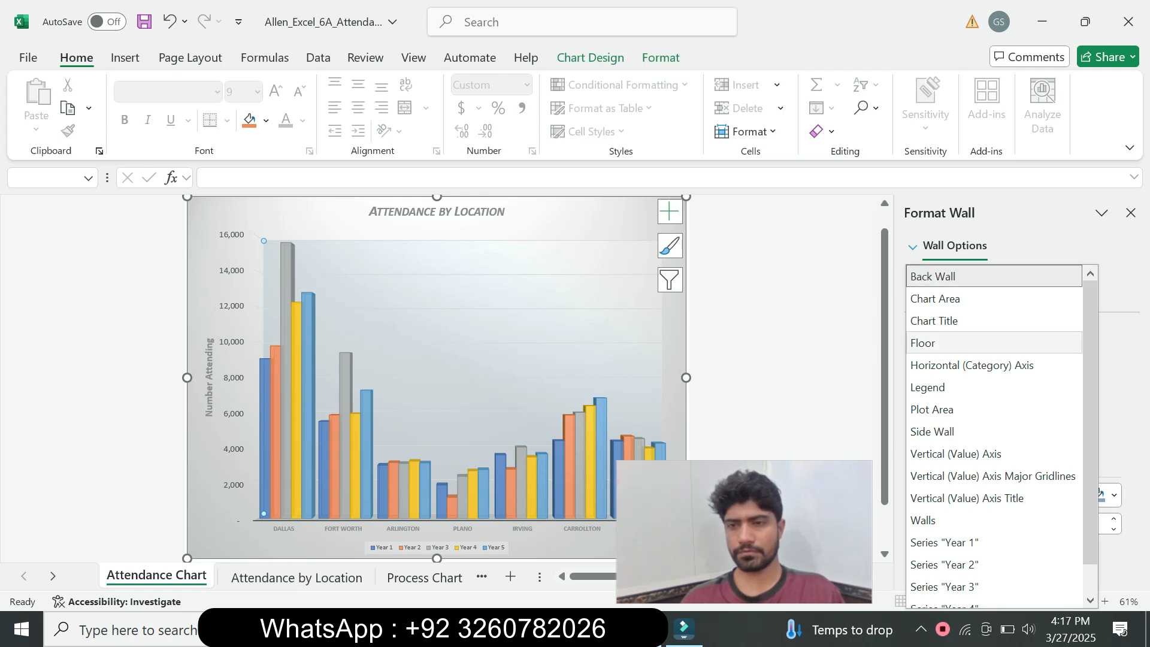